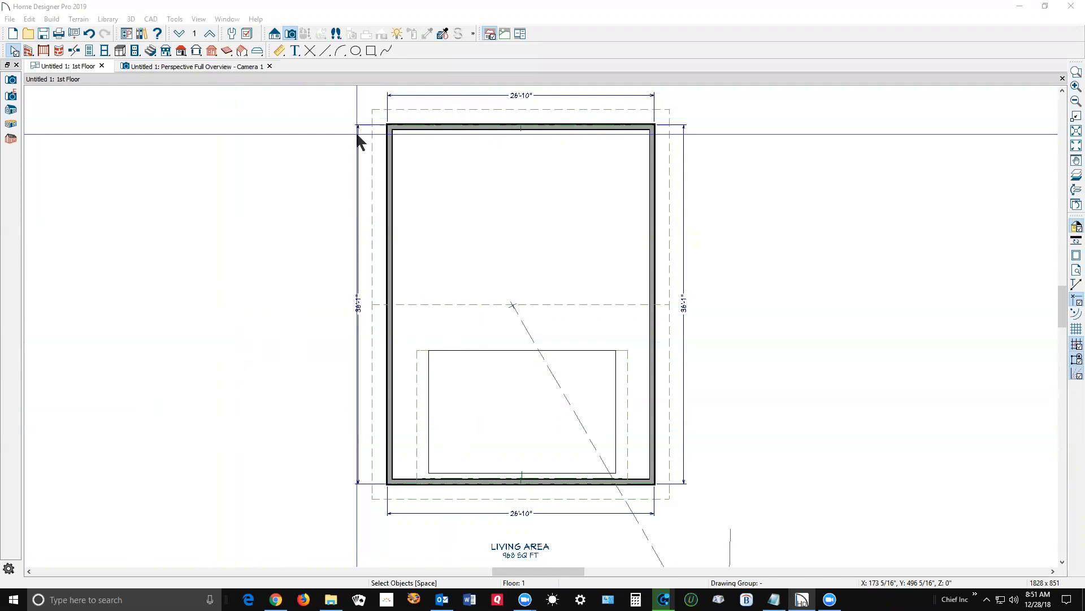
Examine the shed dormer in the 3D overview, its roof plane and roof hole on the first floor plan, and its attic walls
key(ctrl+Tab)
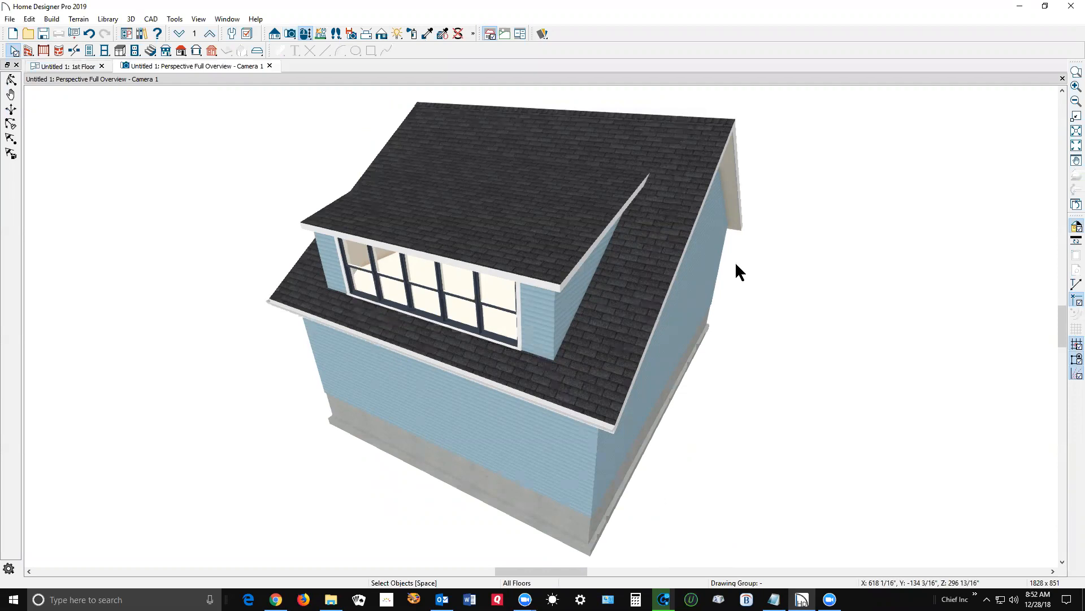
key(ctrl+Tab)
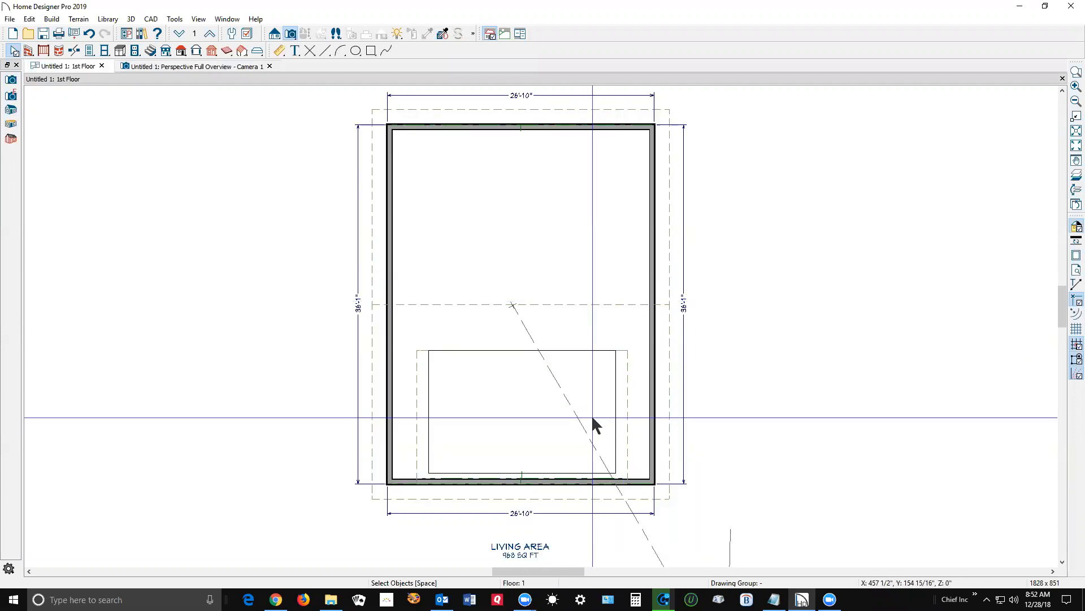
scroll(593, 424, up, 1)
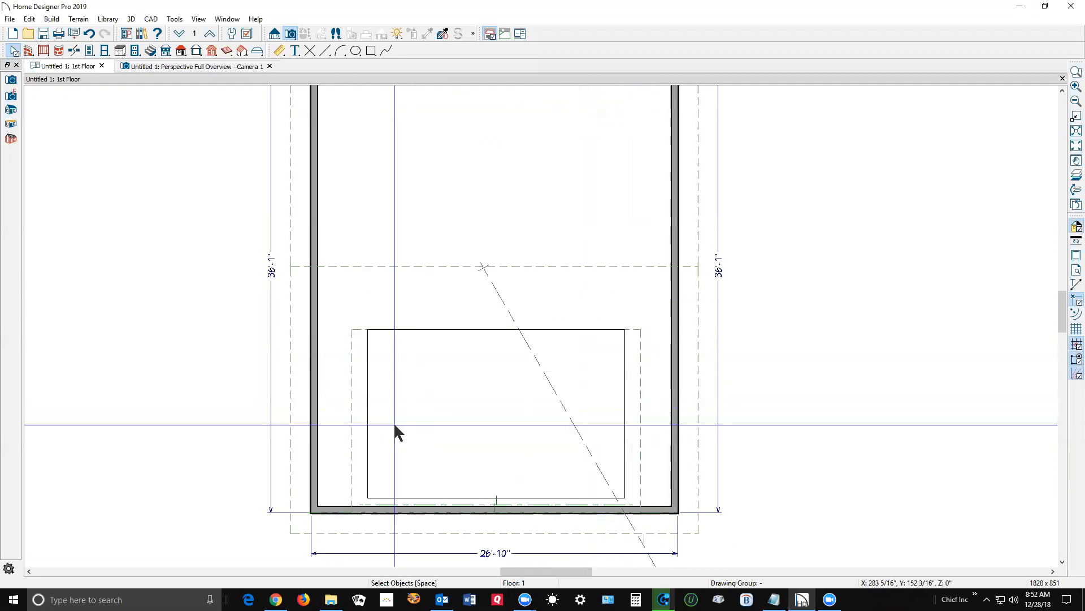
click(639, 395)
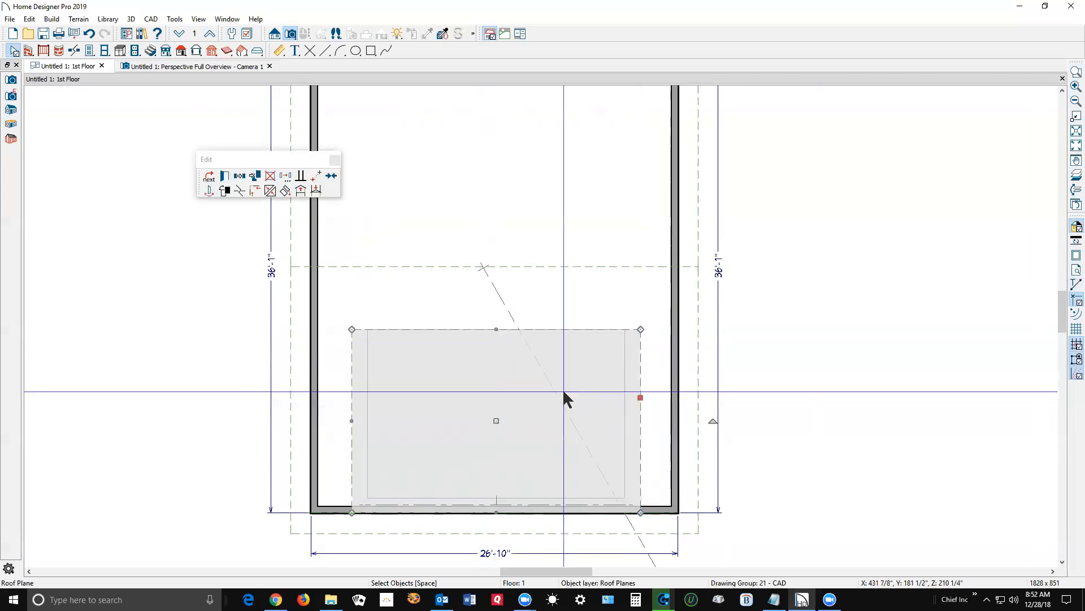
click(682, 473)
click(622, 432)
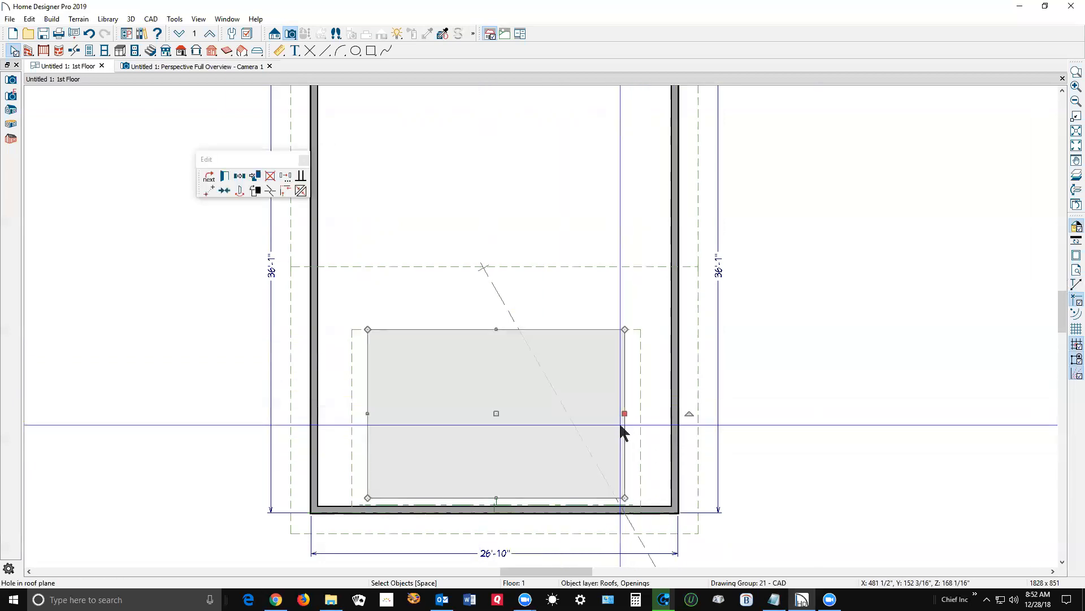
key(Escape)
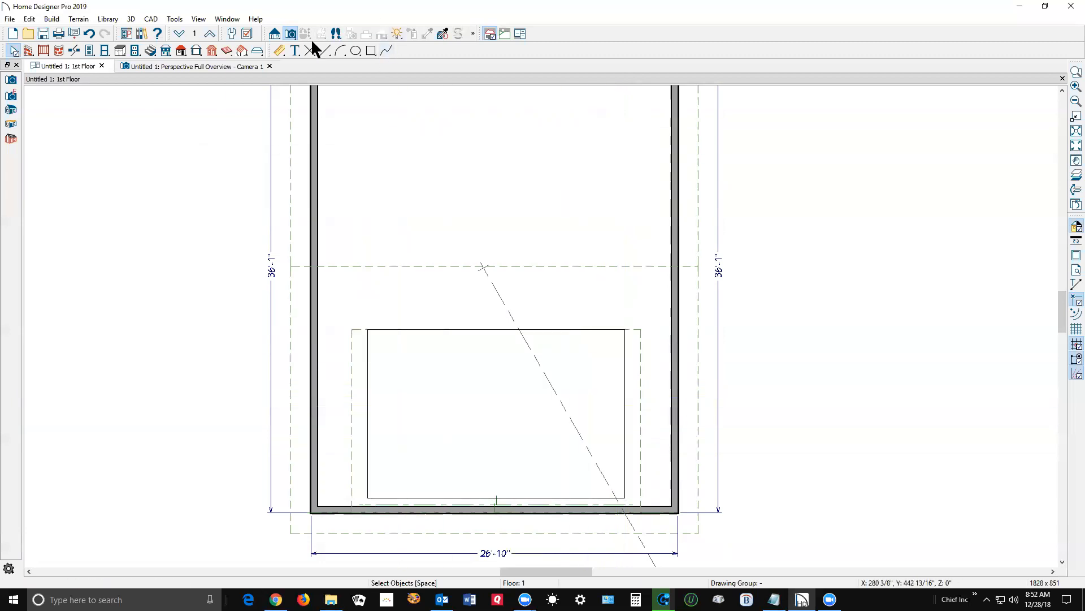
click(209, 34)
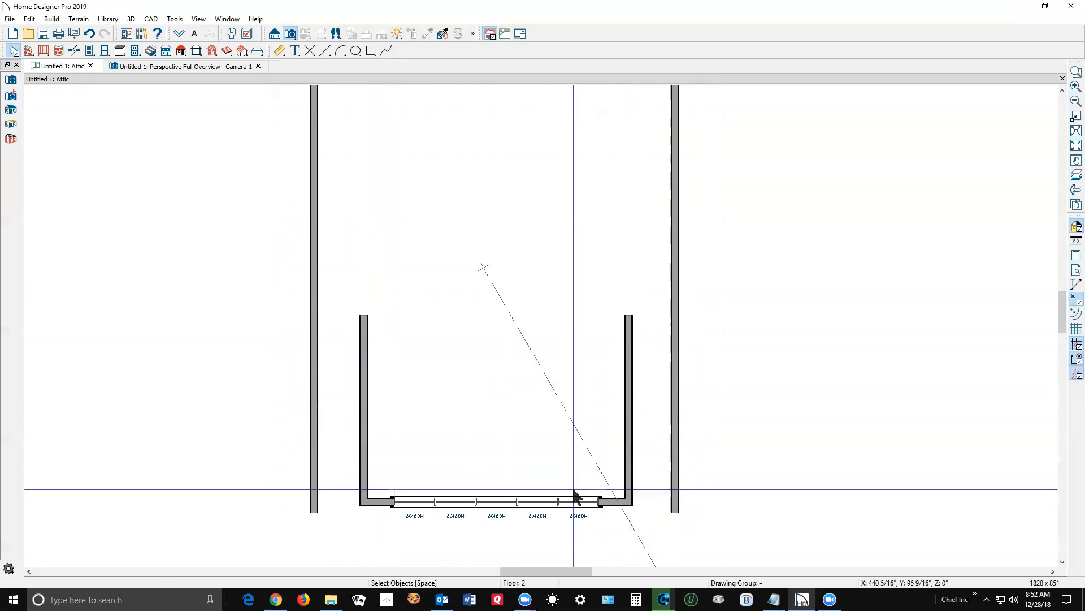
click(181, 34)
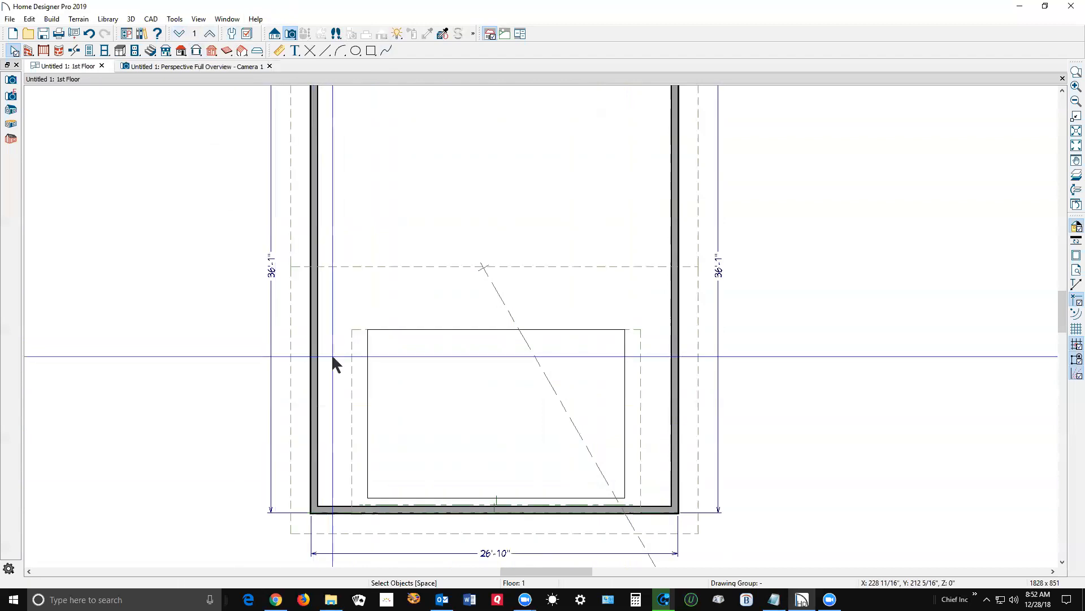
Move the dormer roof plane point to point so its upper edge lies on the main roof's ridge line, and check it in 3D
click(352, 359)
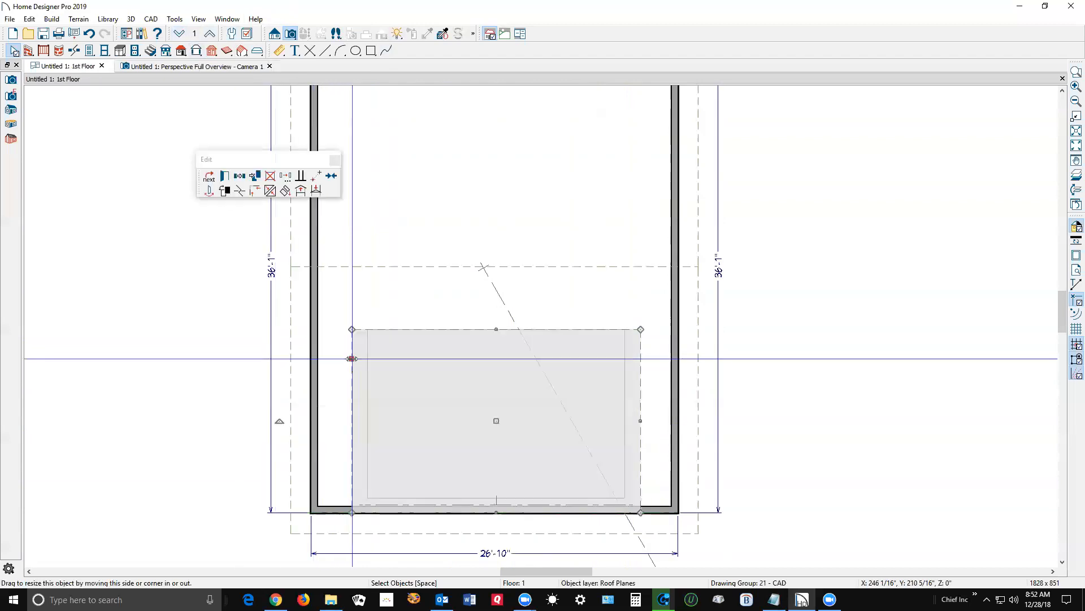
click(497, 330)
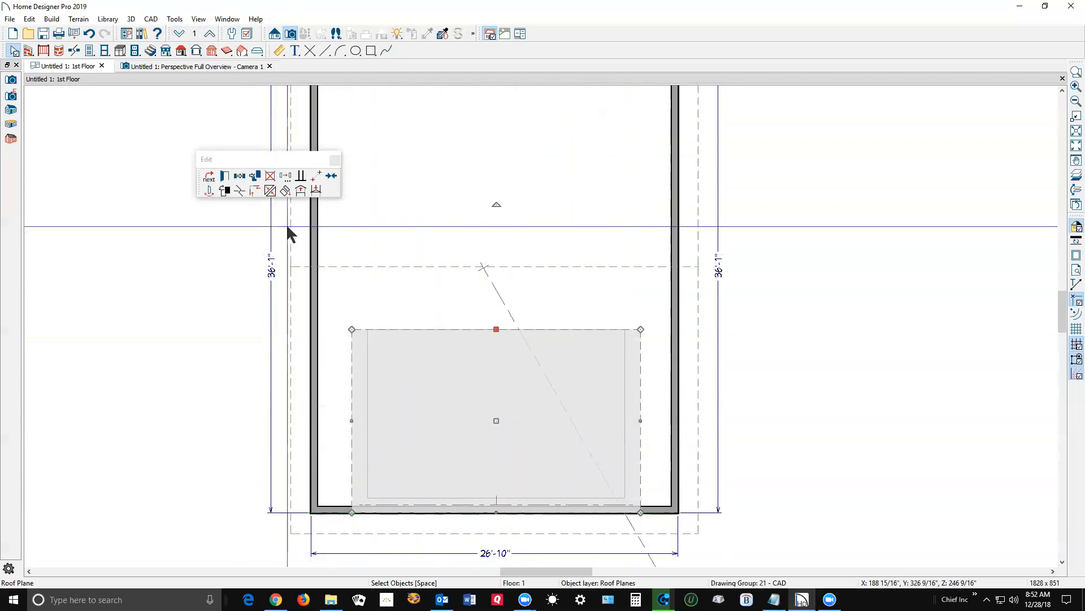
click(316, 178)
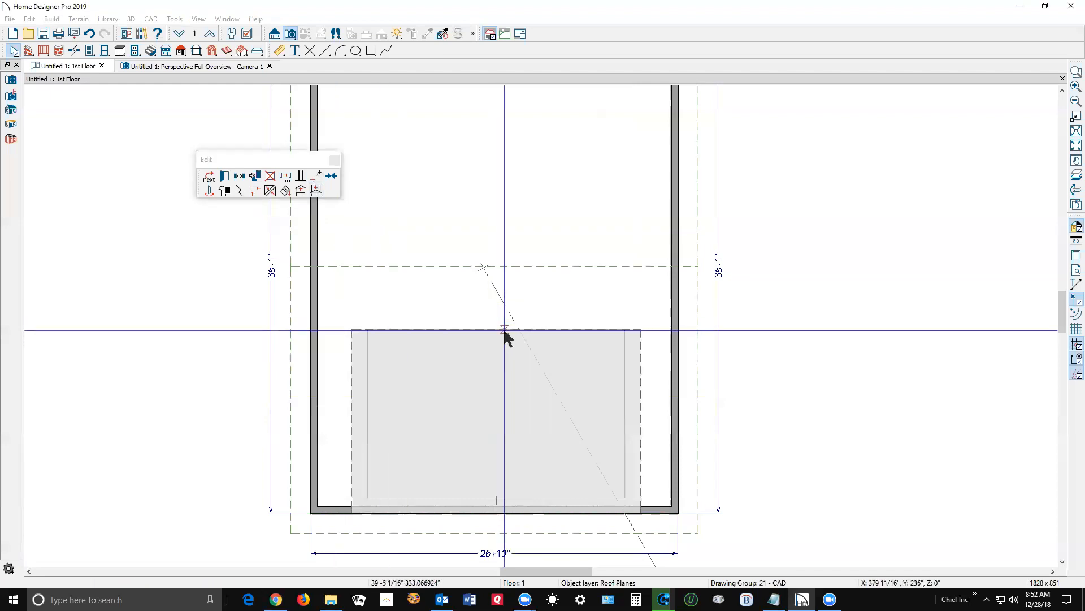
click(500, 266)
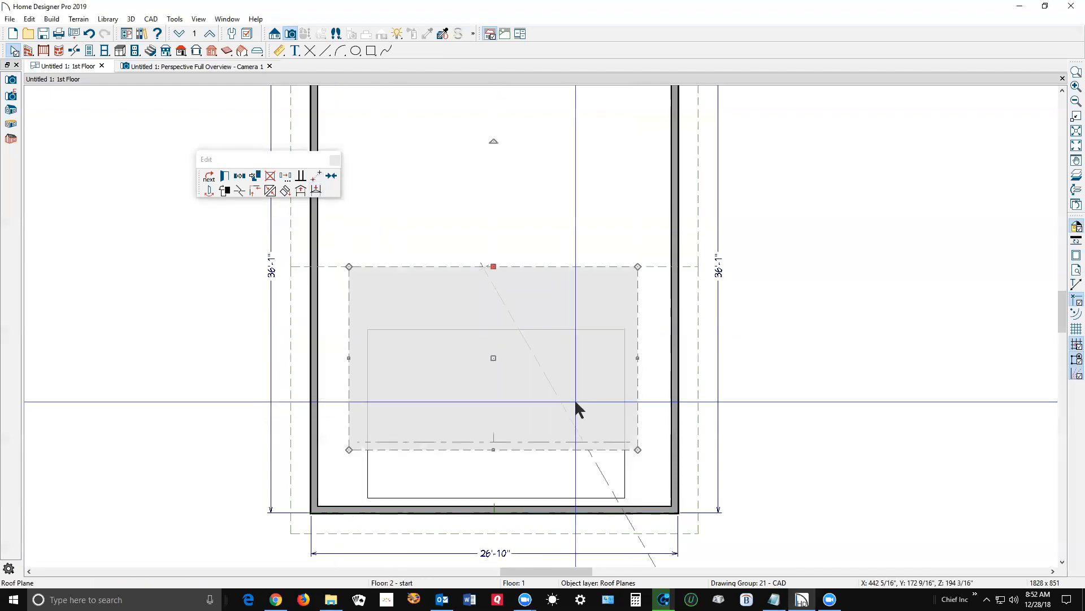
key(Escape)
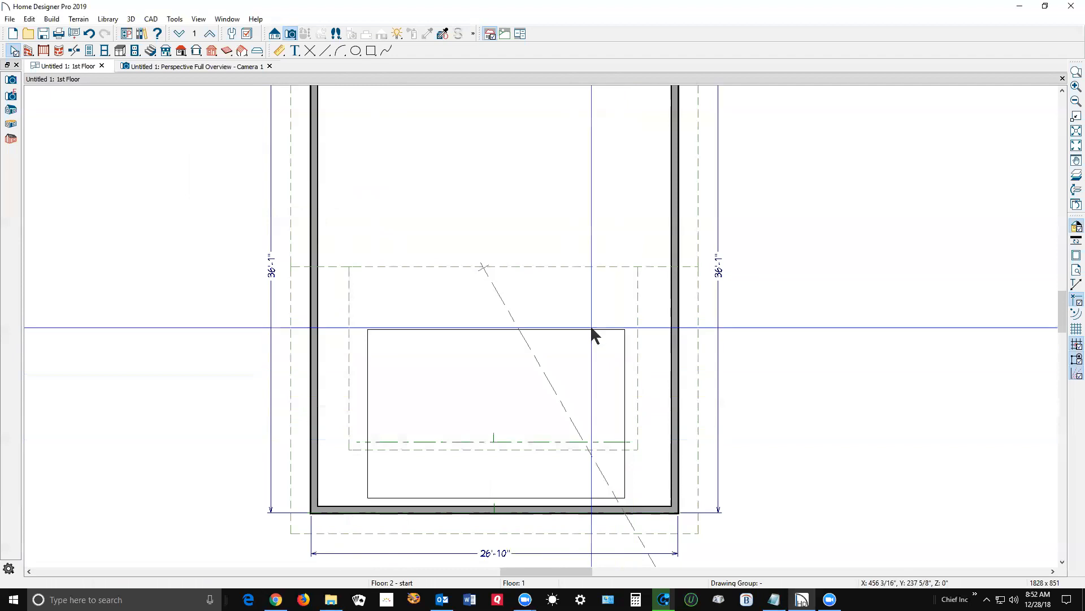
key(ctrl+Tab)
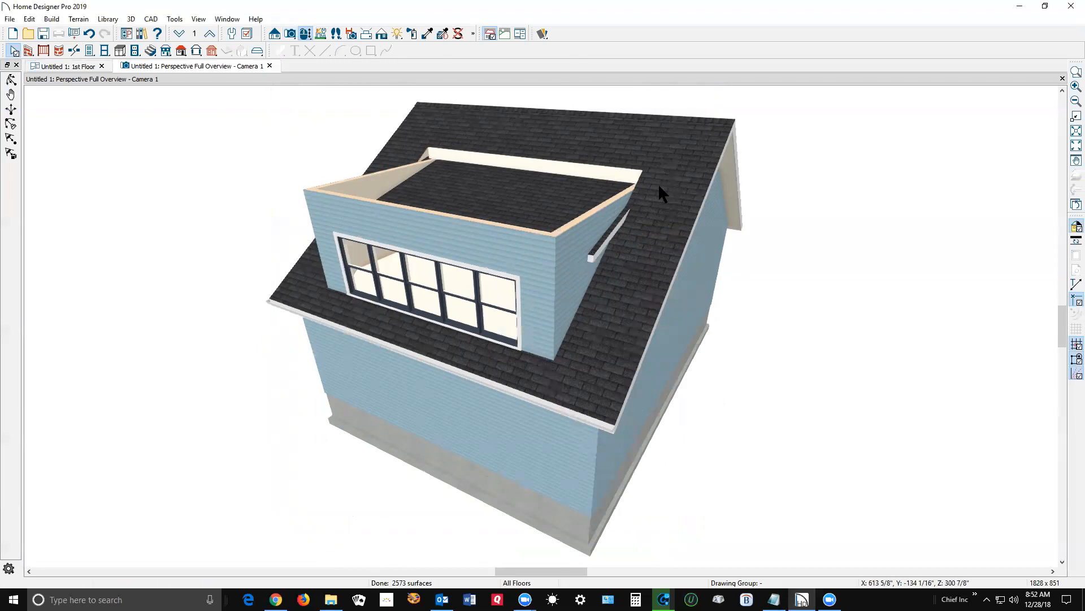
key(ctrl+Tab)
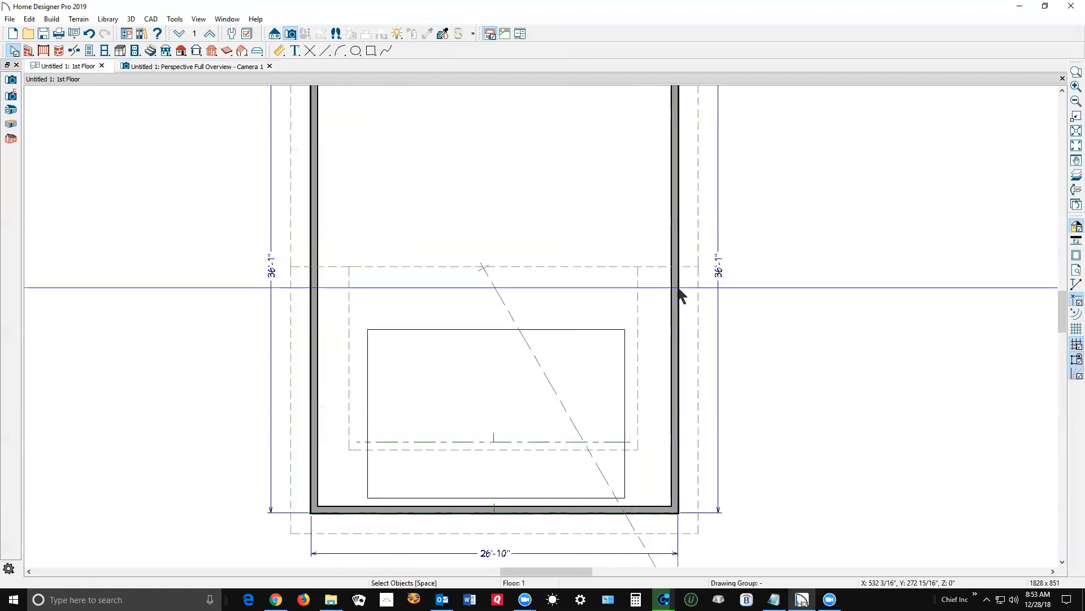
Copy the ridge top height value from the specification of the main roof plane containing the dormer
double_click(695, 291)
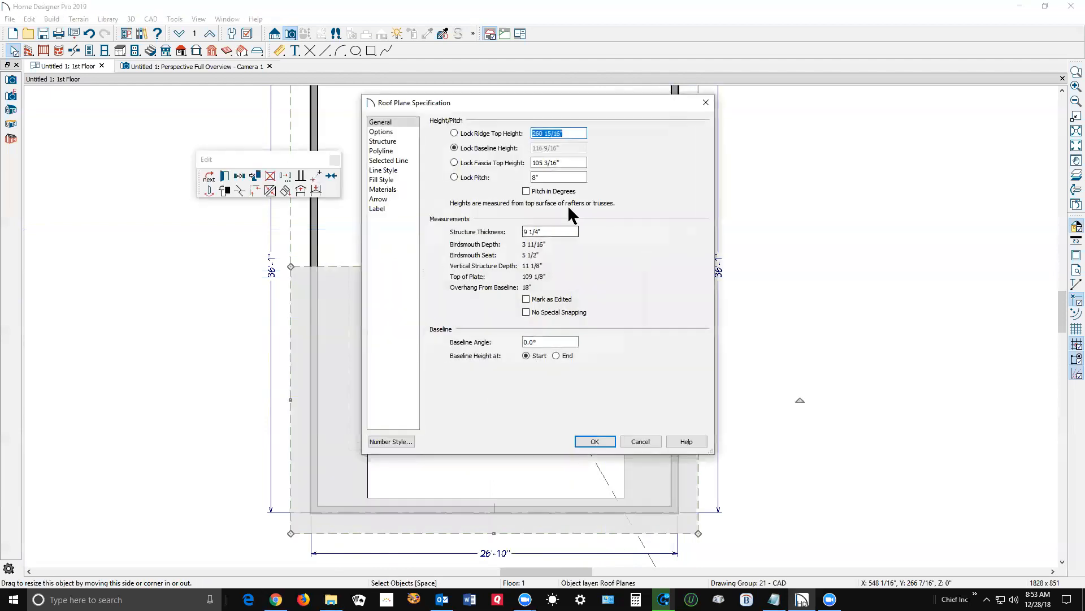
click(653, 440)
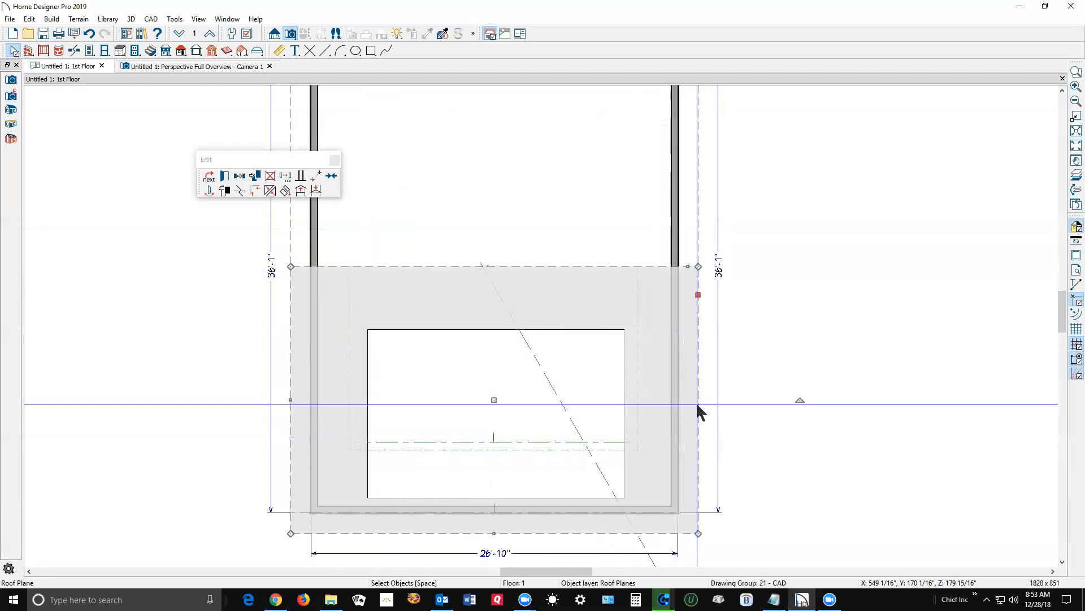
double_click(697, 404)
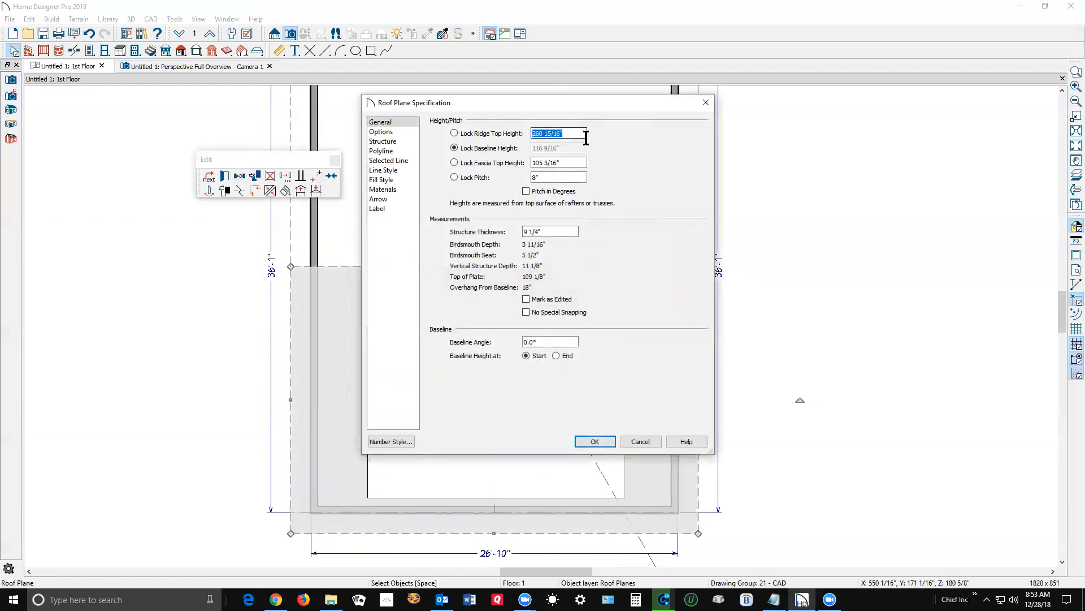
right_click(546, 132)
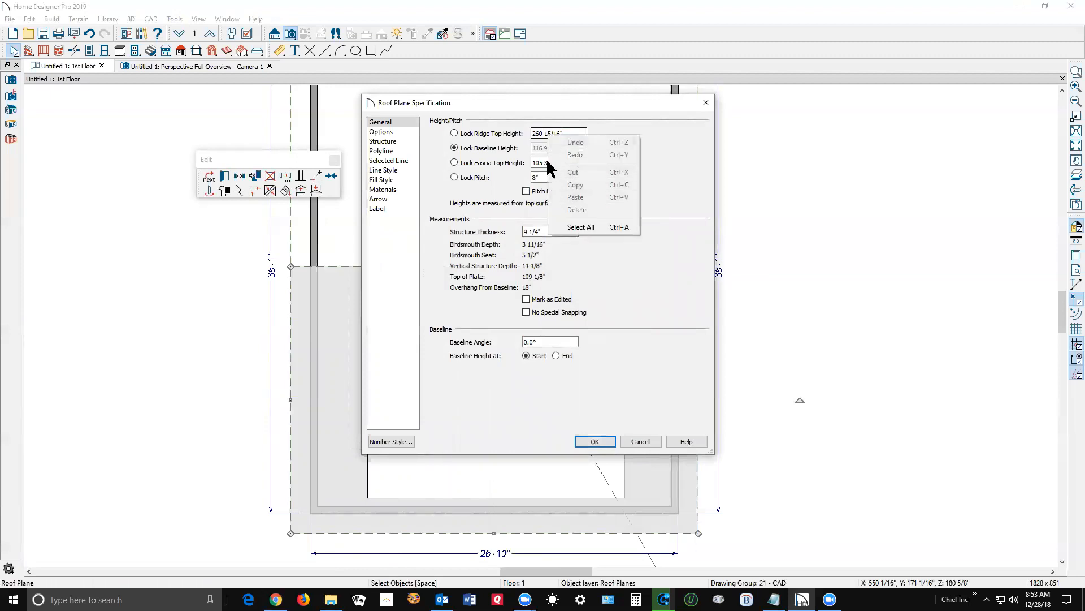
click(552, 134)
double_click(567, 134)
right_click(555, 133)
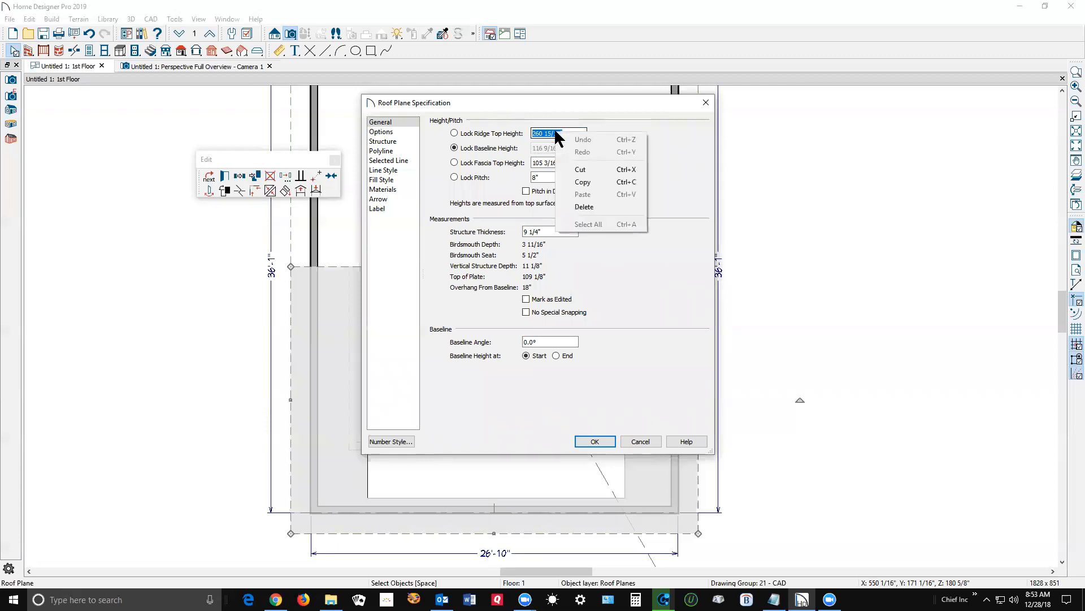
click(583, 182)
click(595, 441)
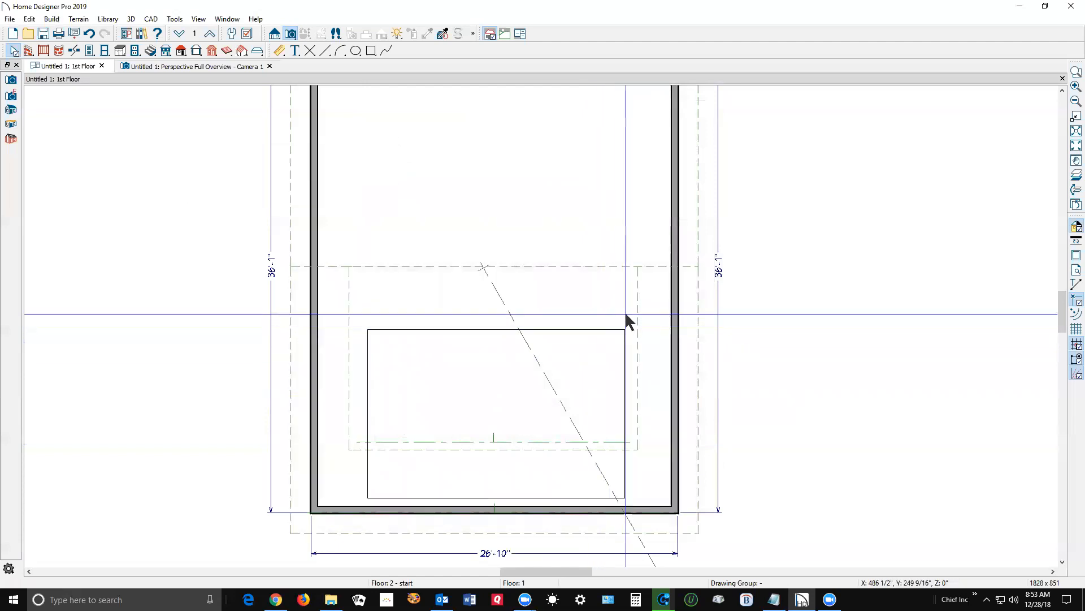
Lock the dormer roof plane's pitch, set its ridge top height to 260 15/16", and inspect the ridge junction in 3D
click(638, 306)
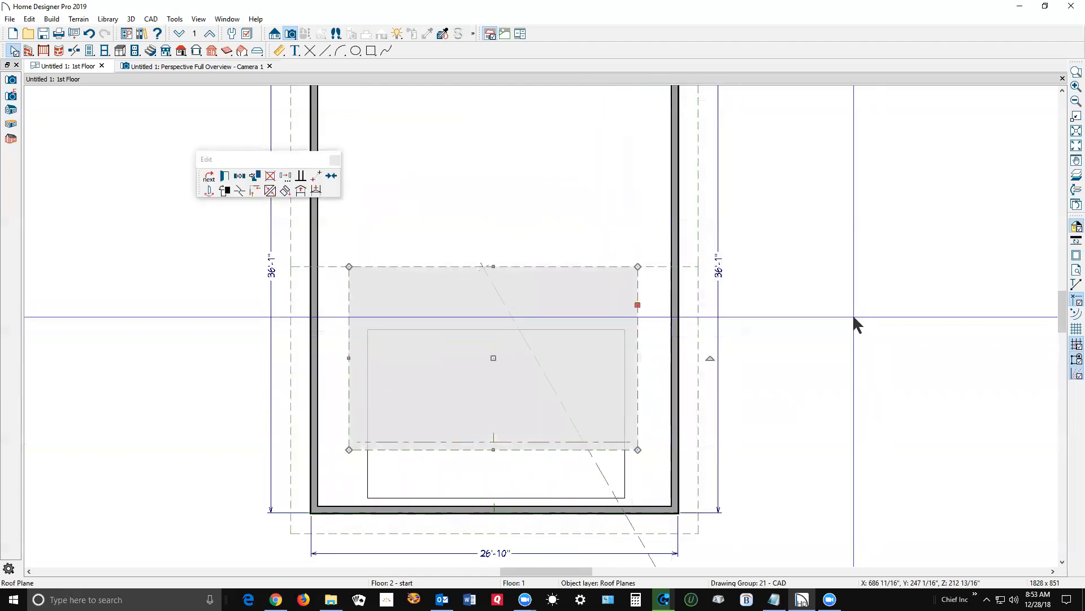
click(225, 176)
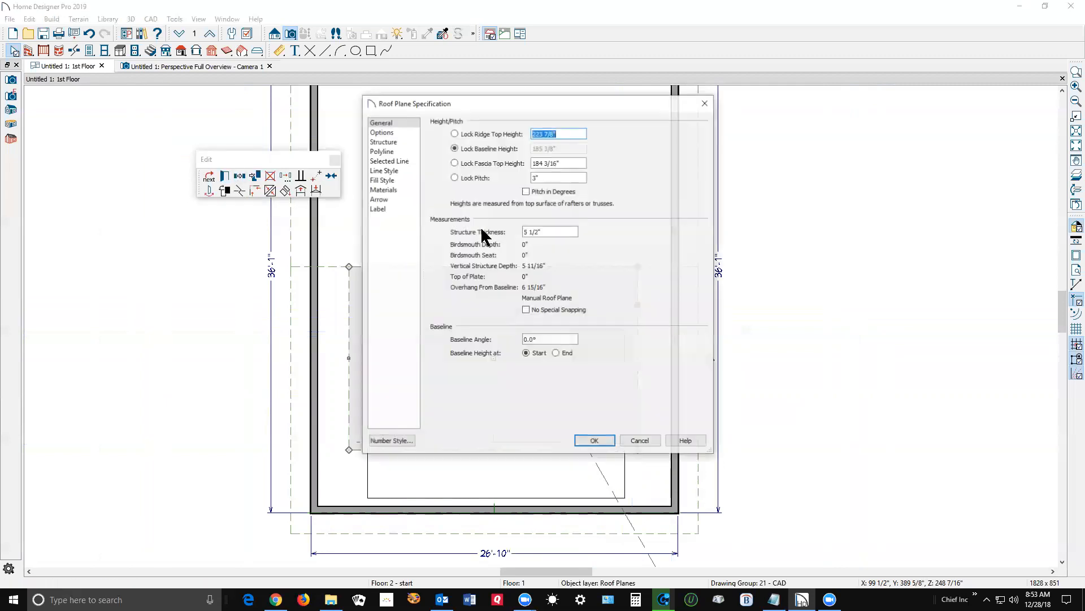
click(457, 177)
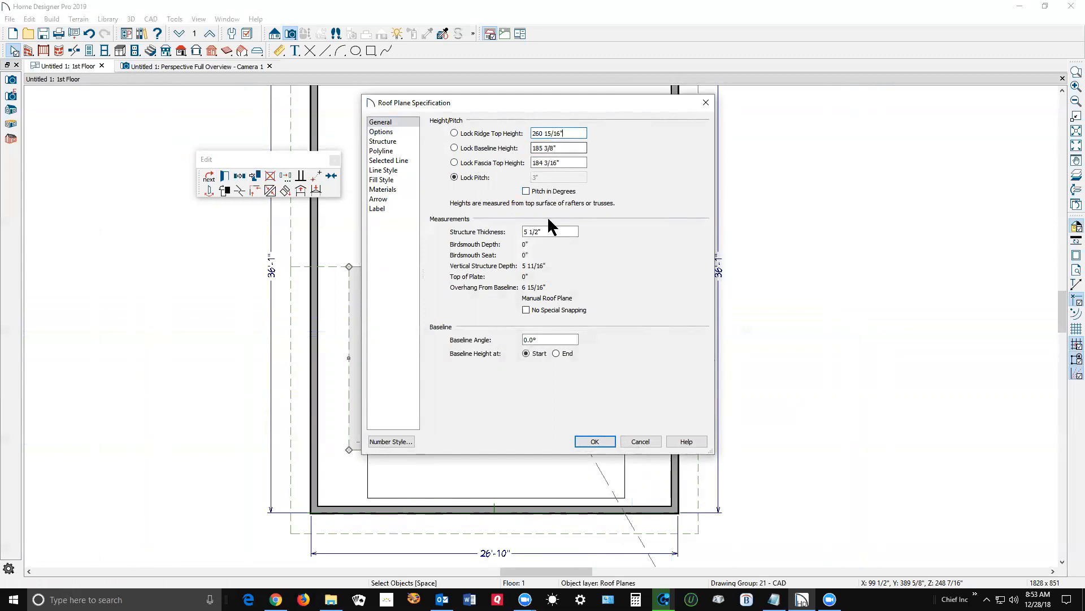
click(595, 441)
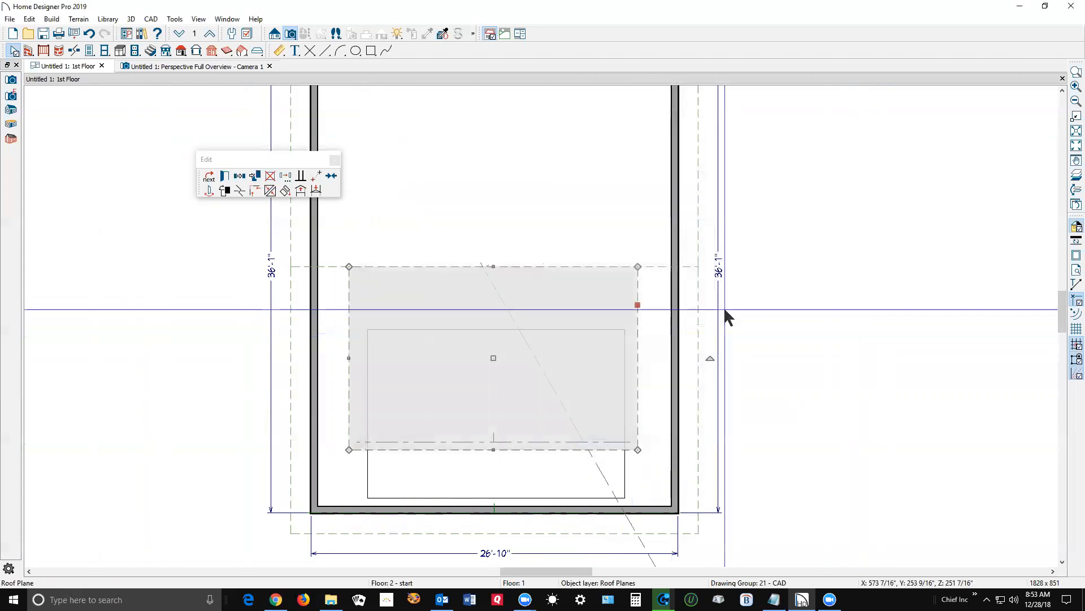
key(ctrl+Tab)
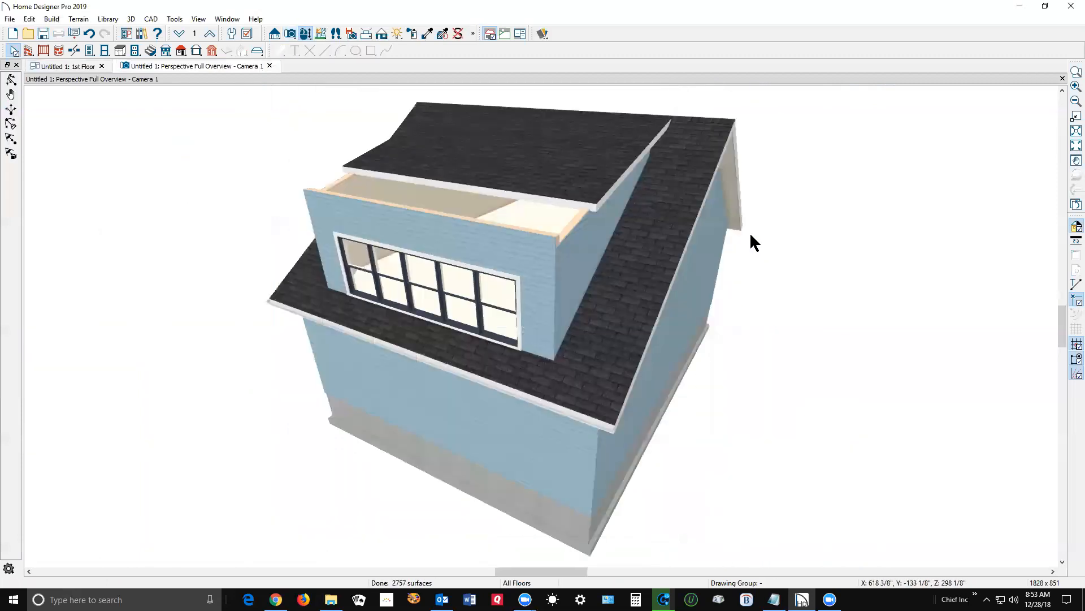
scroll(663, 113, up, 3)
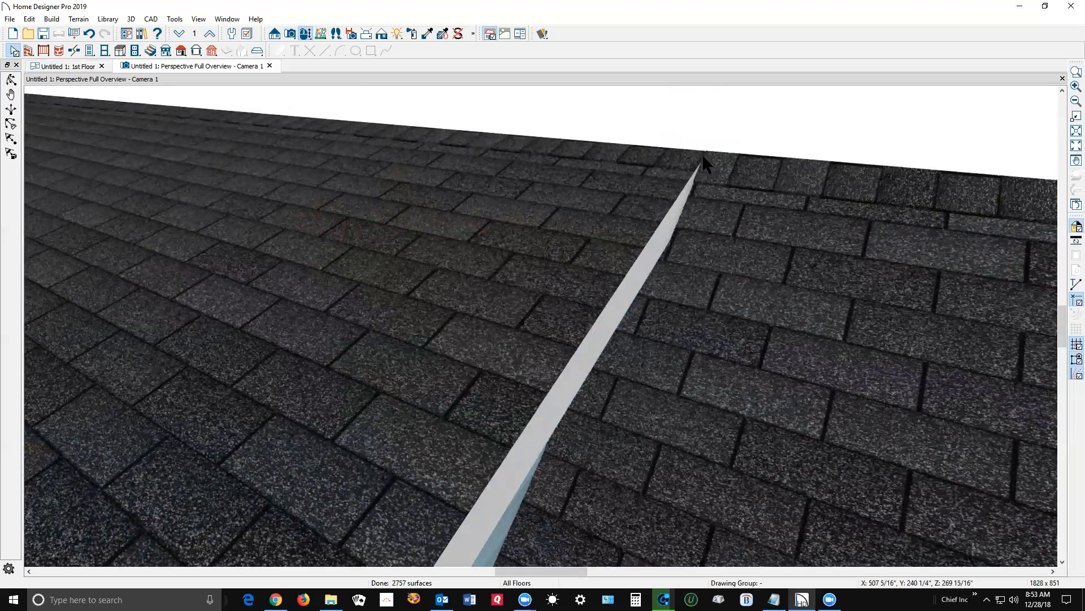
click(662, 218)
click(745, 212)
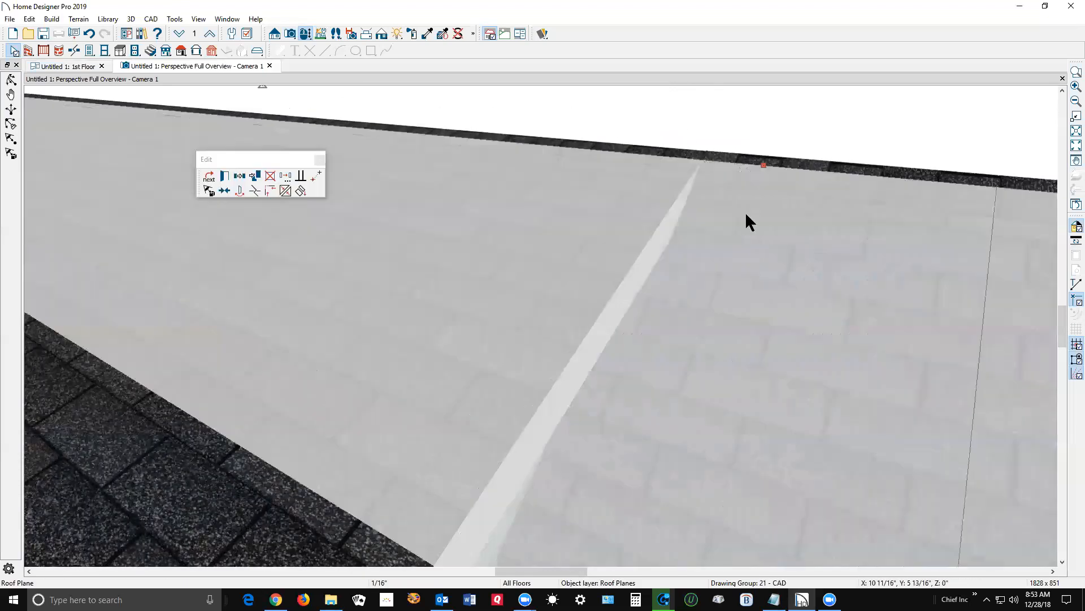
key(Escape)
scroll(755, 95, down, 5)
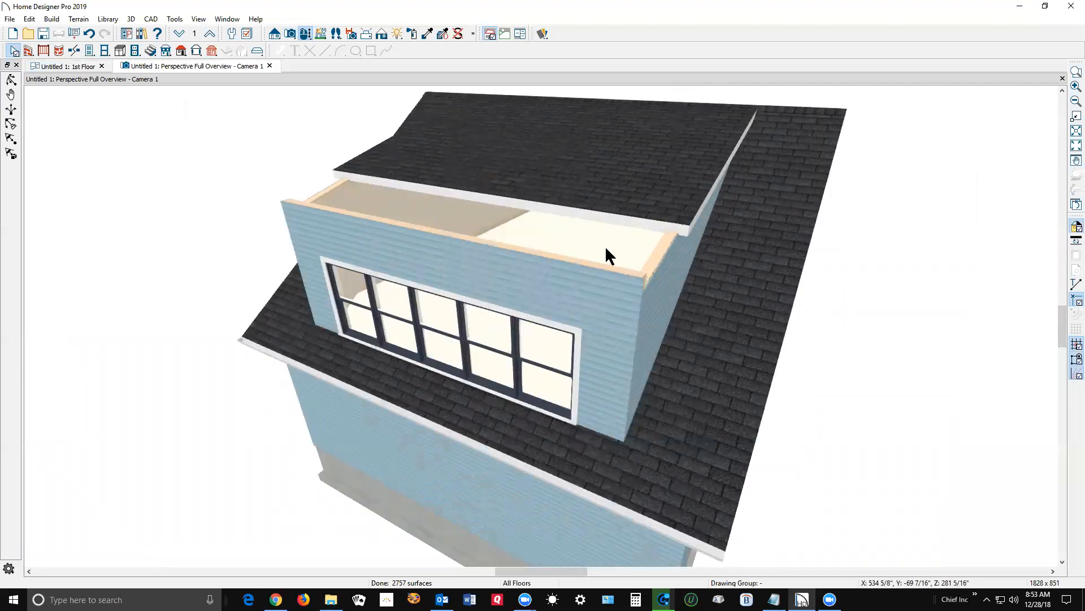
Extend the dormer roof plane's lower edge to the main roof's eave line and inspect the dormer in the 3D overview
key(ctrl+Tab)
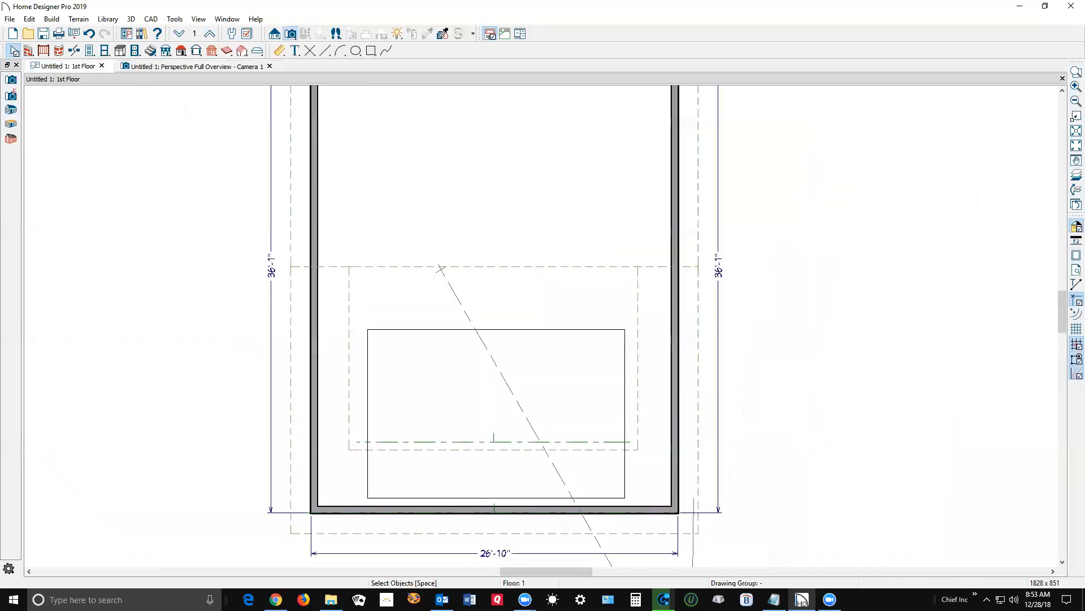
scroll(654, 162, down, 1)
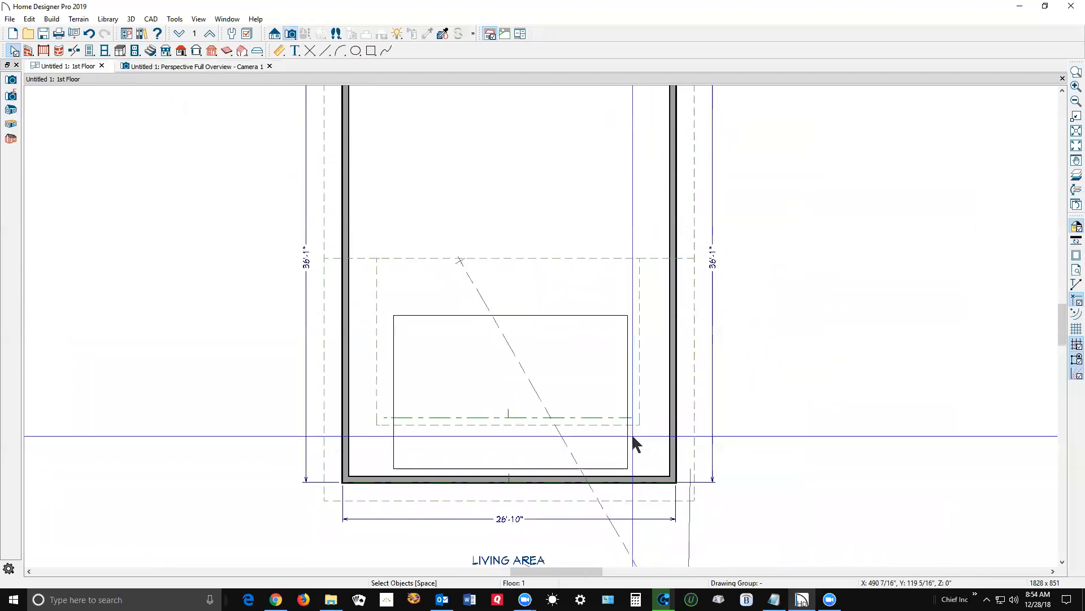
click(612, 424)
drag(612, 425, 627, 500)
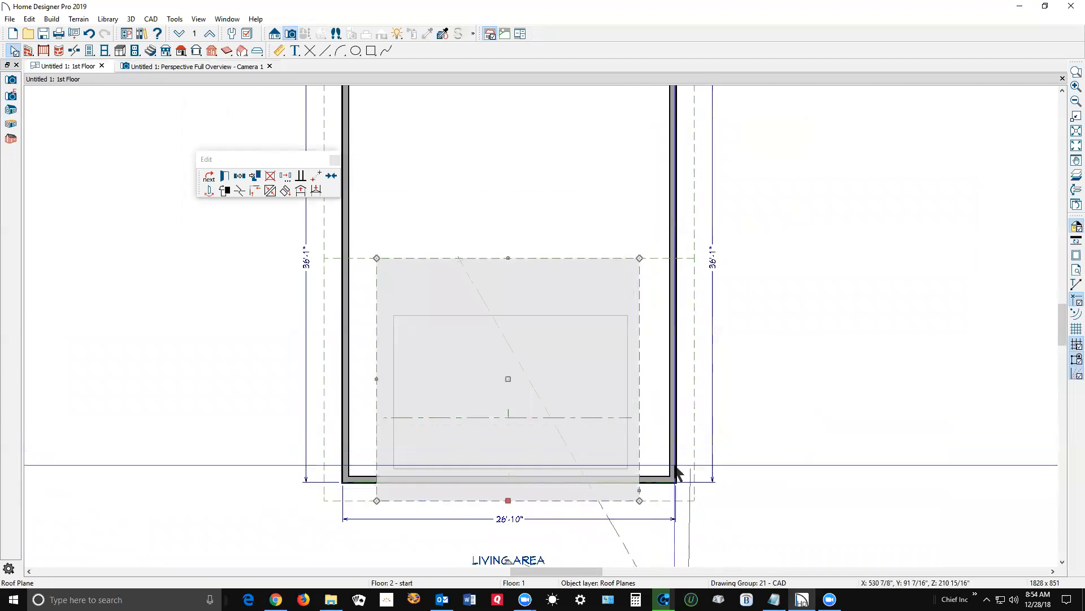
click(788, 375)
key(ctrl+Tab)
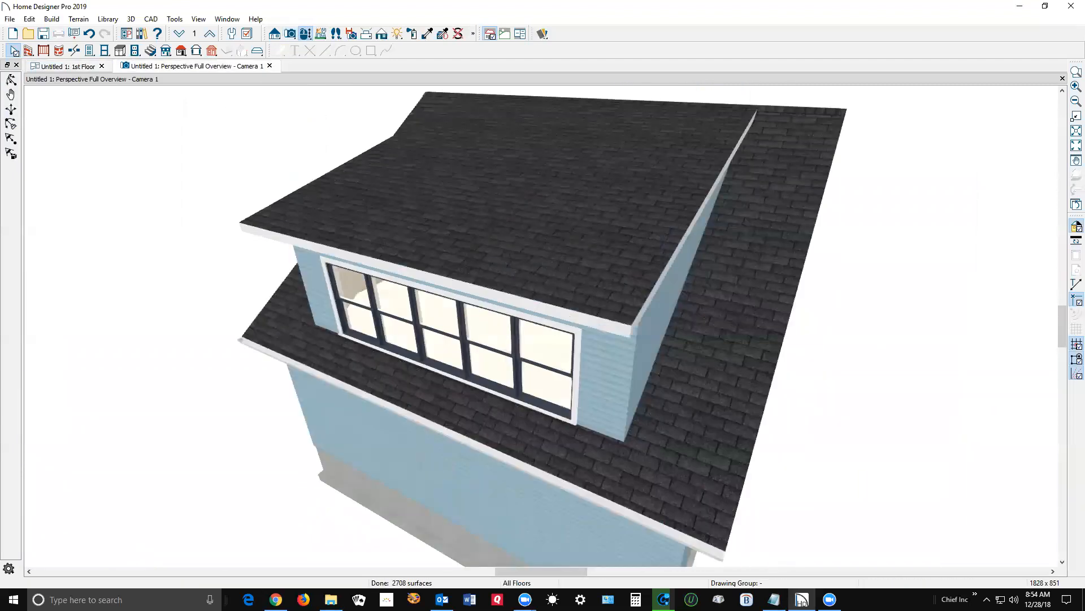
click(11, 80)
drag(325, 176, 346, 189)
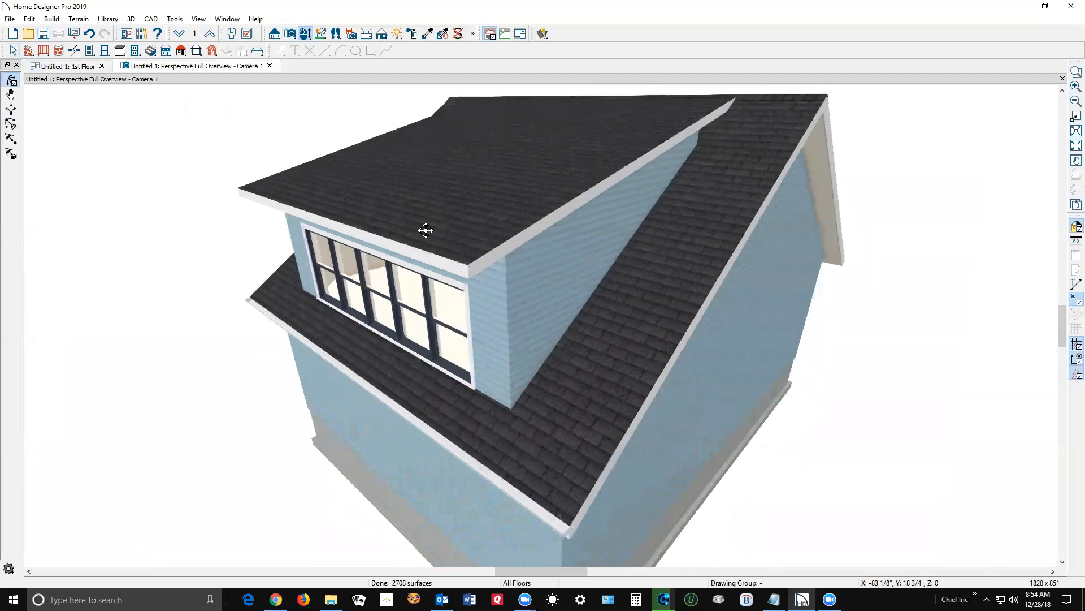
key(ctrl+Tab)
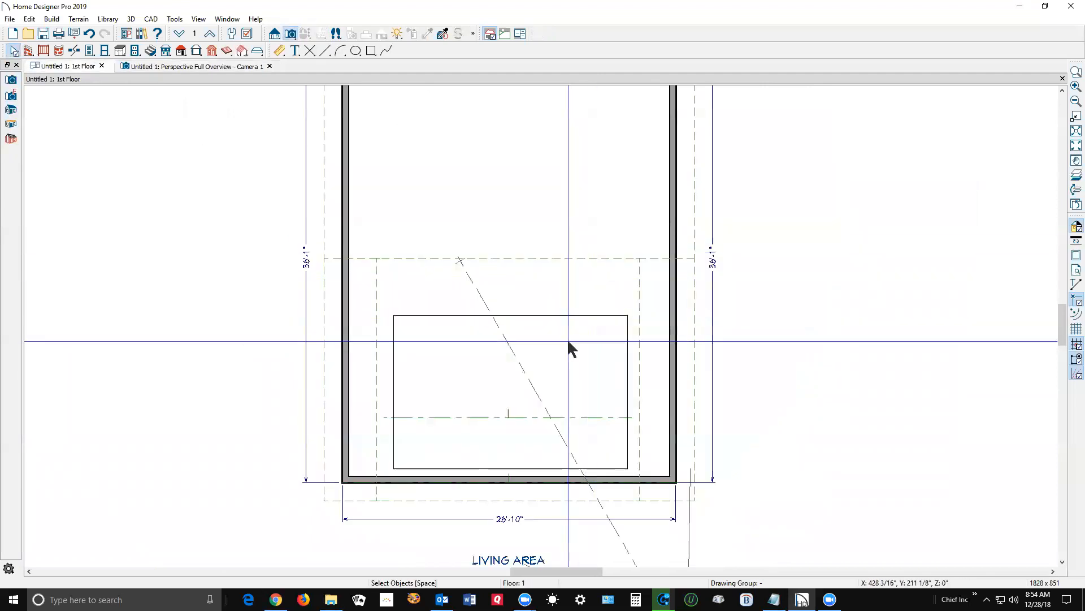
Extend the upper edge of the dormer's roof opening to the main roof's ridge line, check it in 3D, and close the overview
click(577, 315)
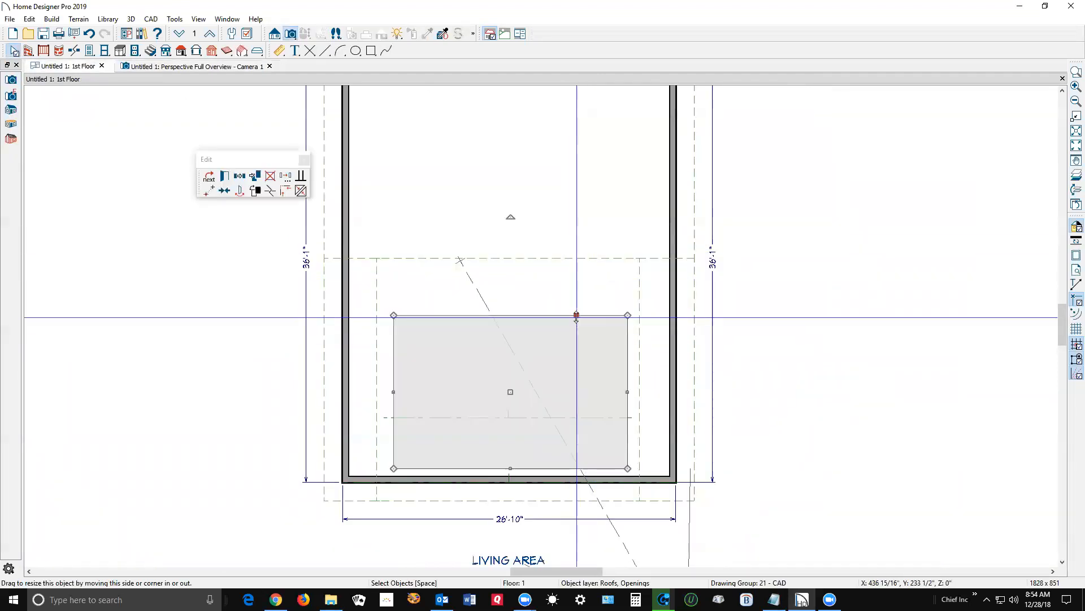
drag(577, 316, 571, 259)
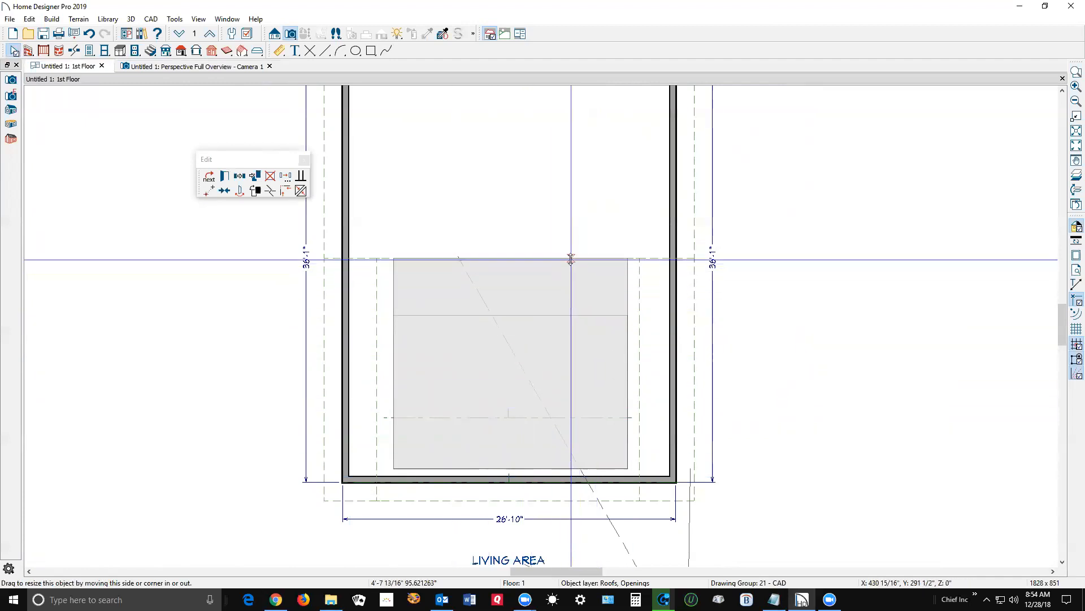
key(Escape)
key(ctrl+Tab)
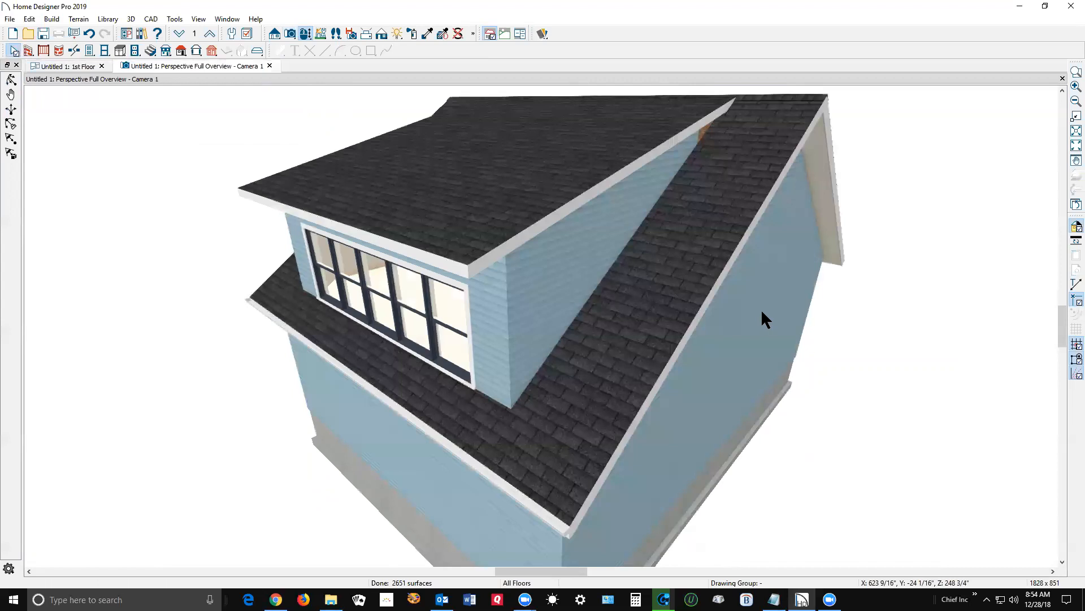
scroll(790, 301, down, 1)
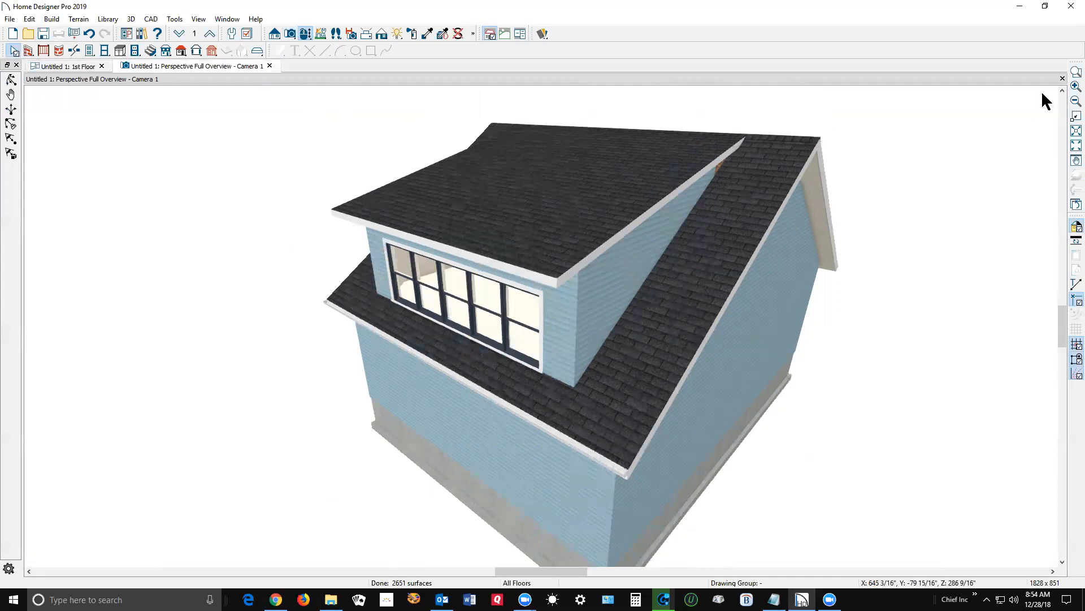
click(1061, 78)
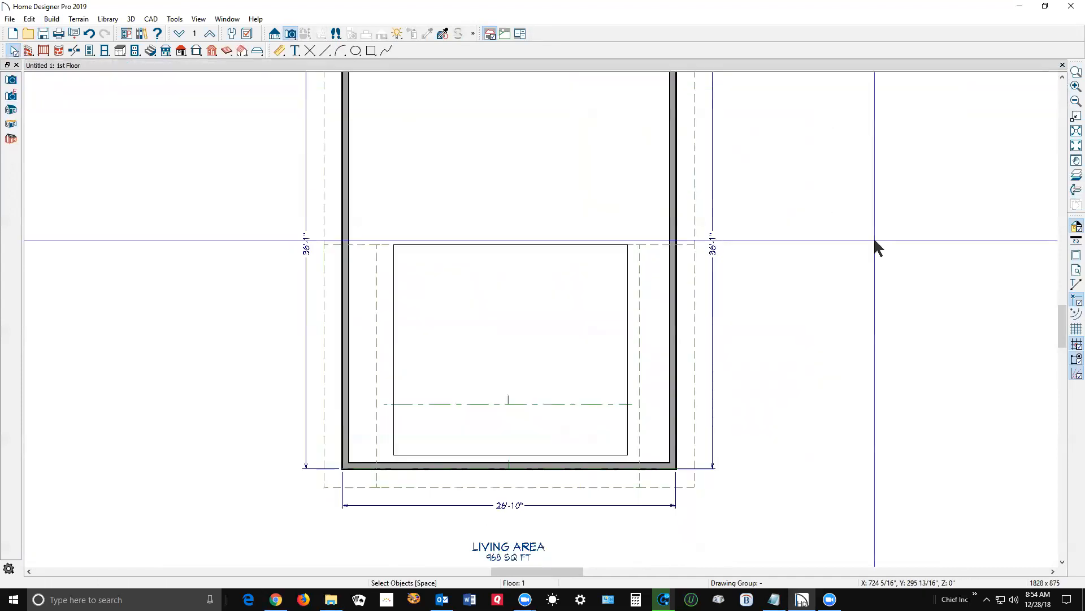
Create a backclipped cross section looking across the dormer and examine how the dormer roof meets the main ridge
click(275, 35)
click(11, 95)
mouse_move(529, 301)
mouse_down()
mouse_move(339, 303)
mouse_move(259, 317)
mouse_up()
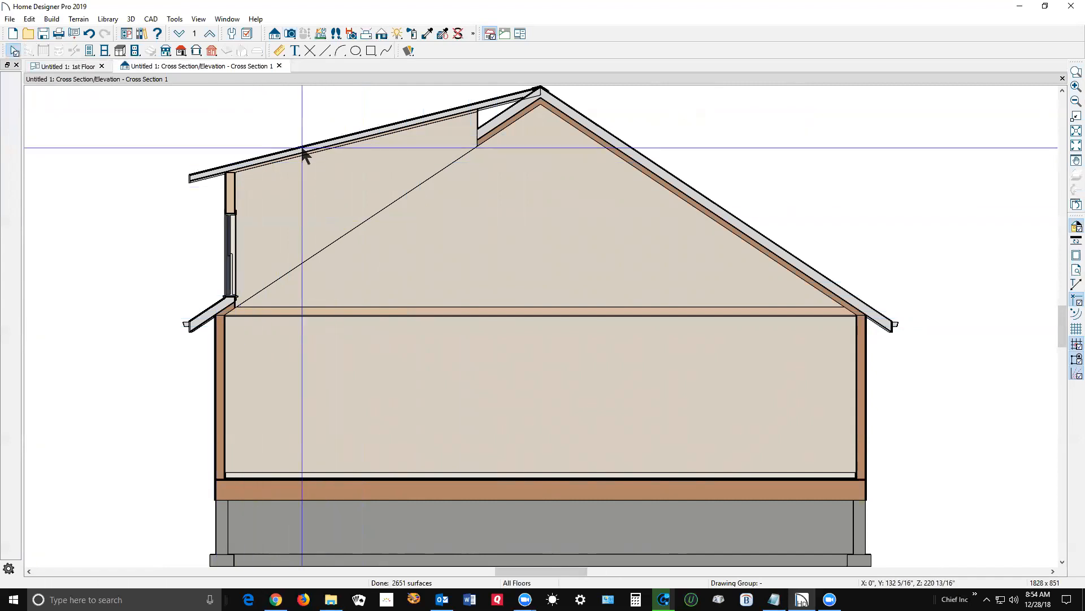
scroll(526, 215, down, 1)
scroll(540, 112, up, 1)
scroll(546, 106, up, 4)
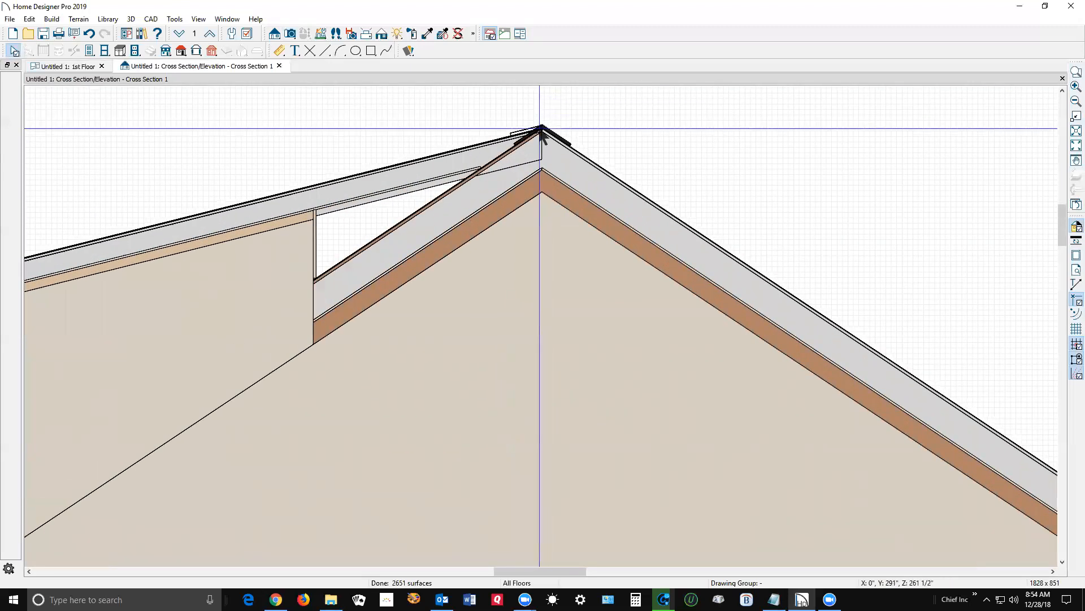
scroll(576, 148, down, 2)
scroll(579, 150, down, 2)
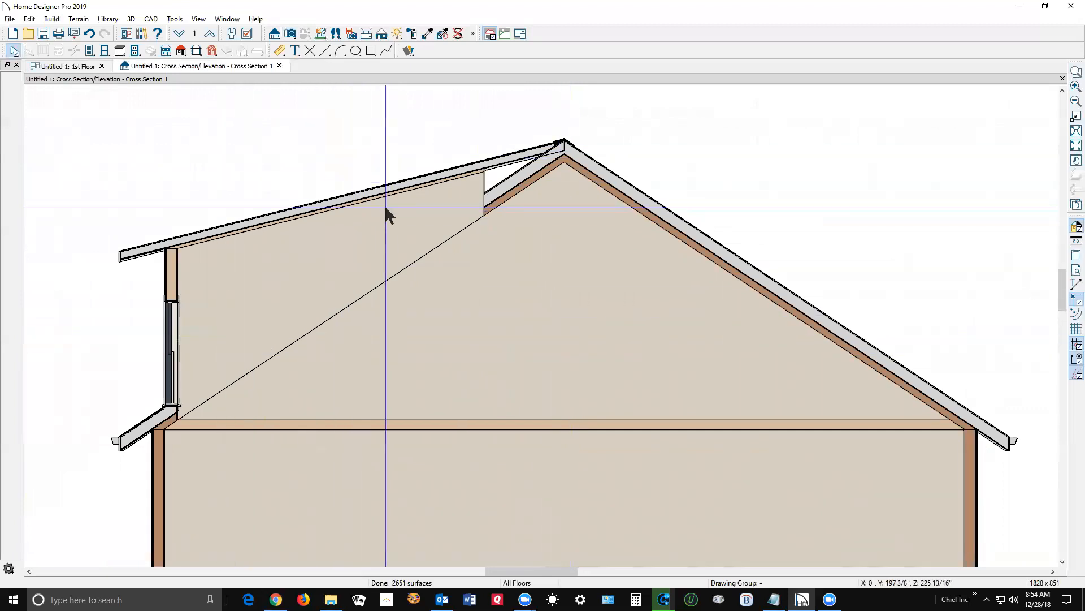
Lock the dormer roof plane's ridge top height, set its pitch to 5", and check the slope in the cross section
click(68, 67)
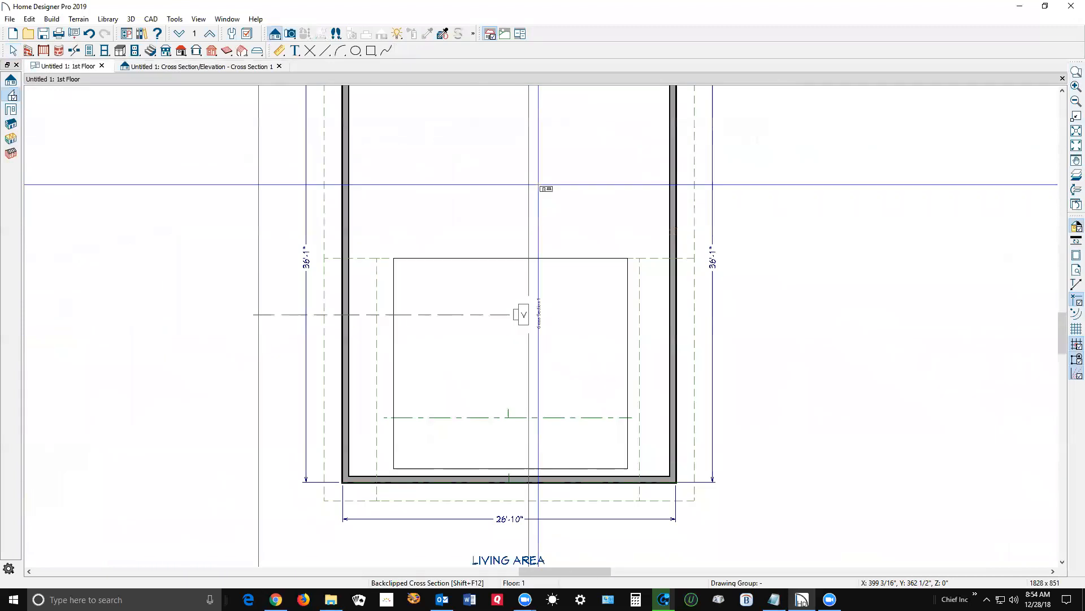
key(space)
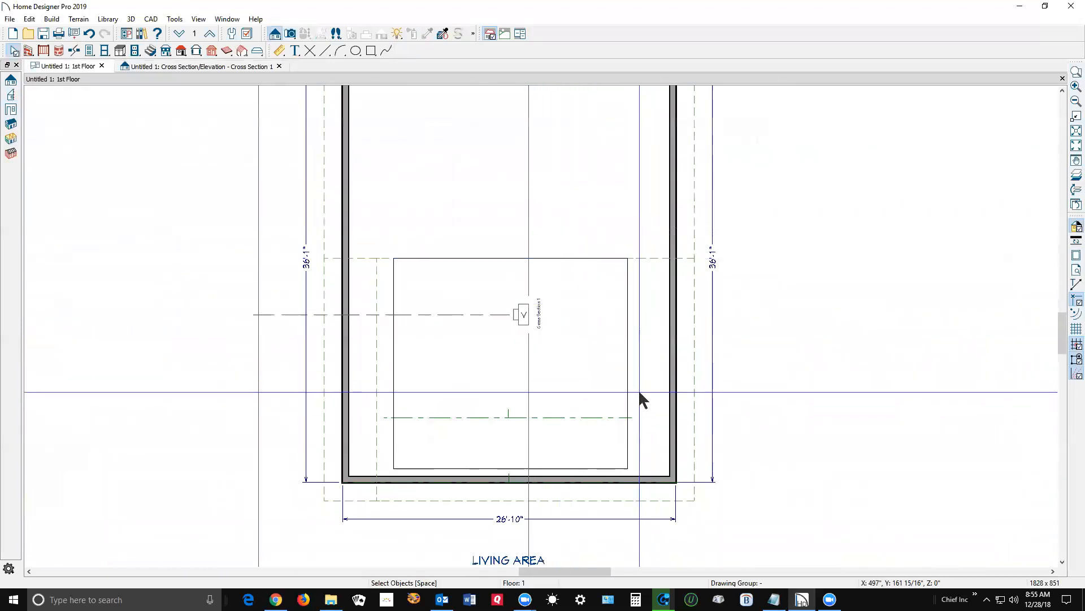
click(639, 389)
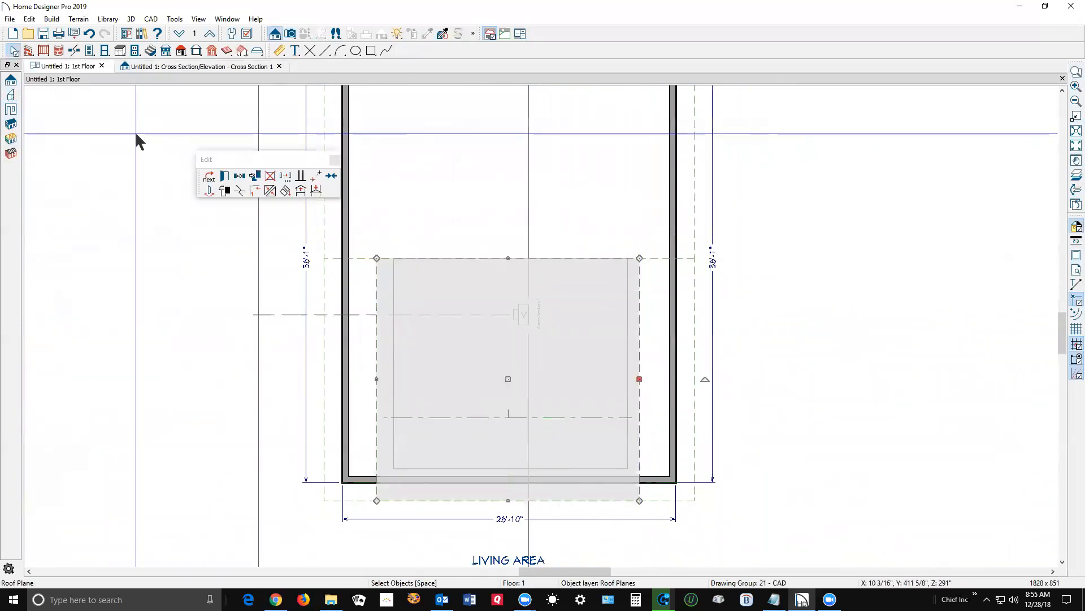
click(224, 177)
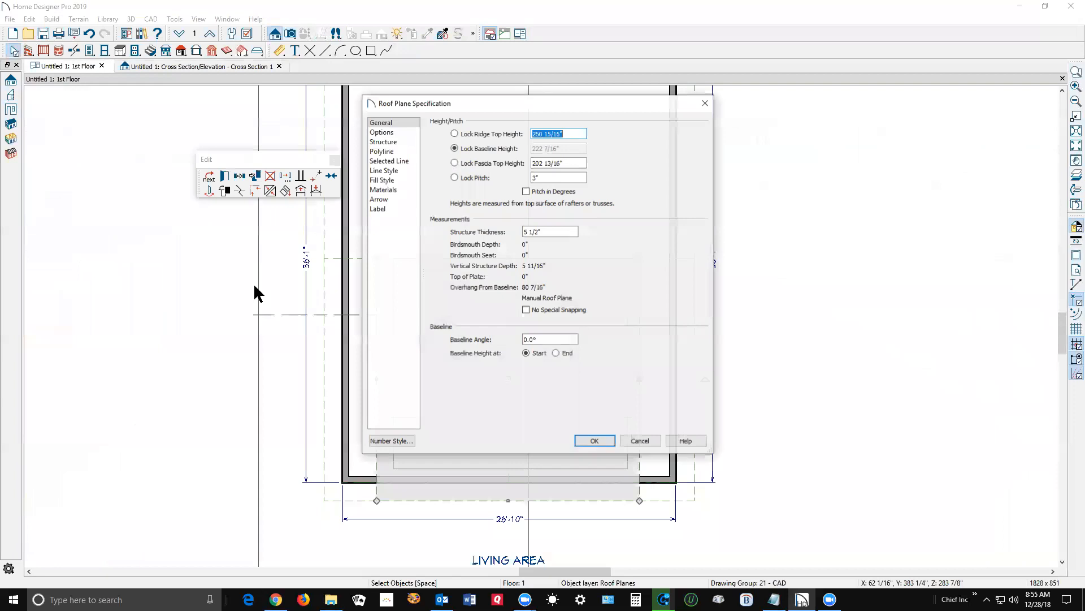
click(464, 131)
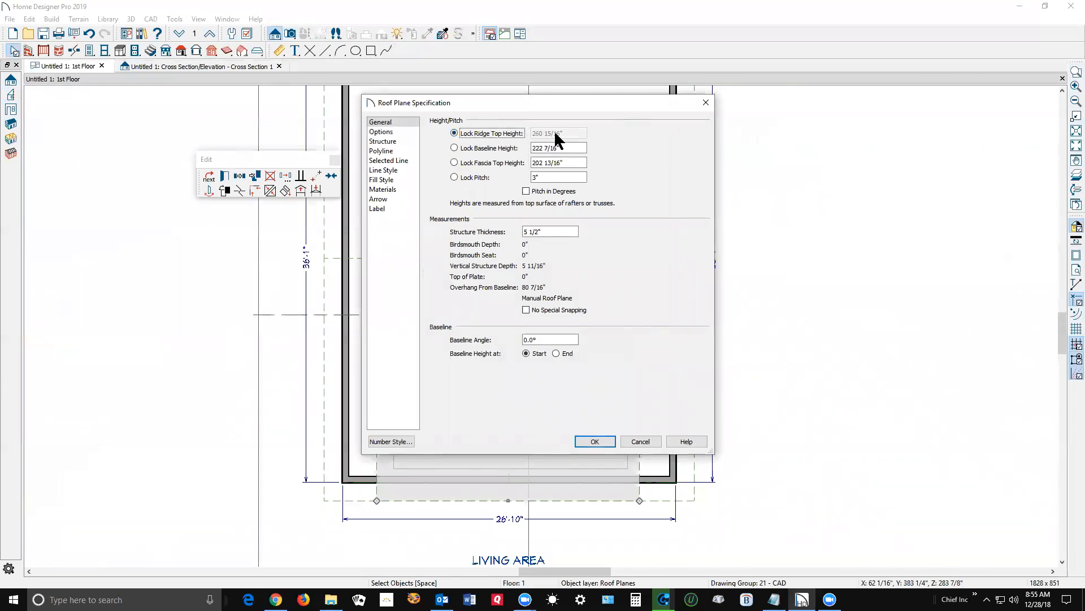
click(567, 177)
text(5)
click(599, 441)
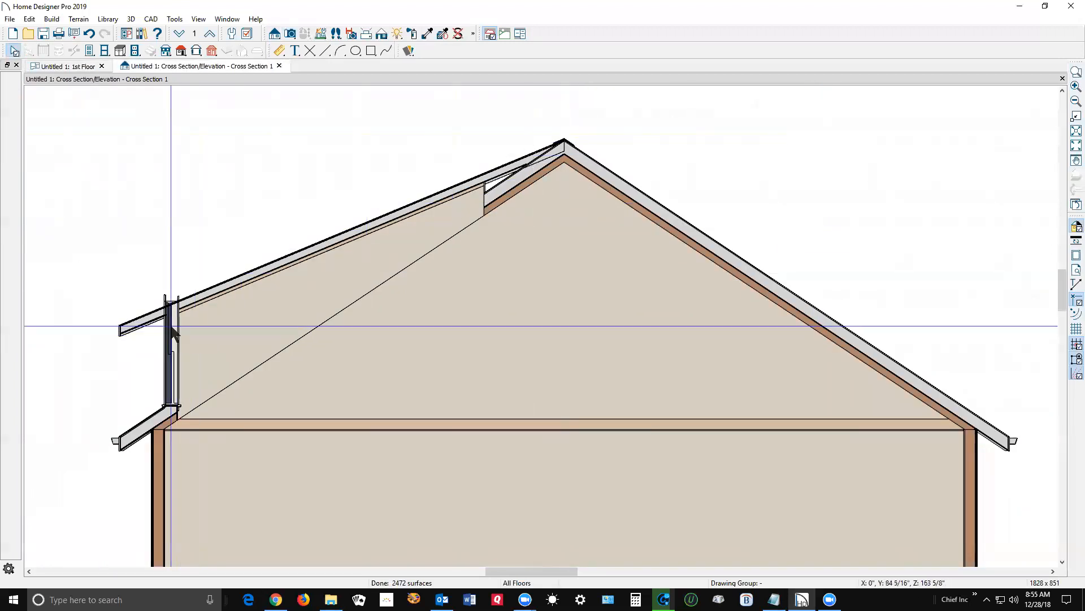
key(ctrl+Tab)
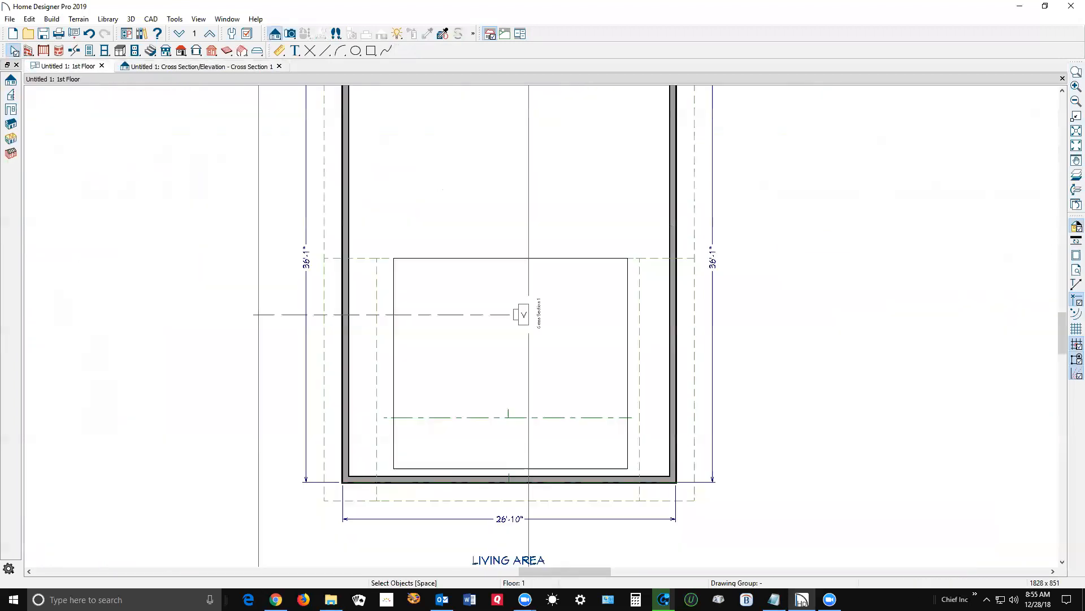
key(ctrl+Tab)
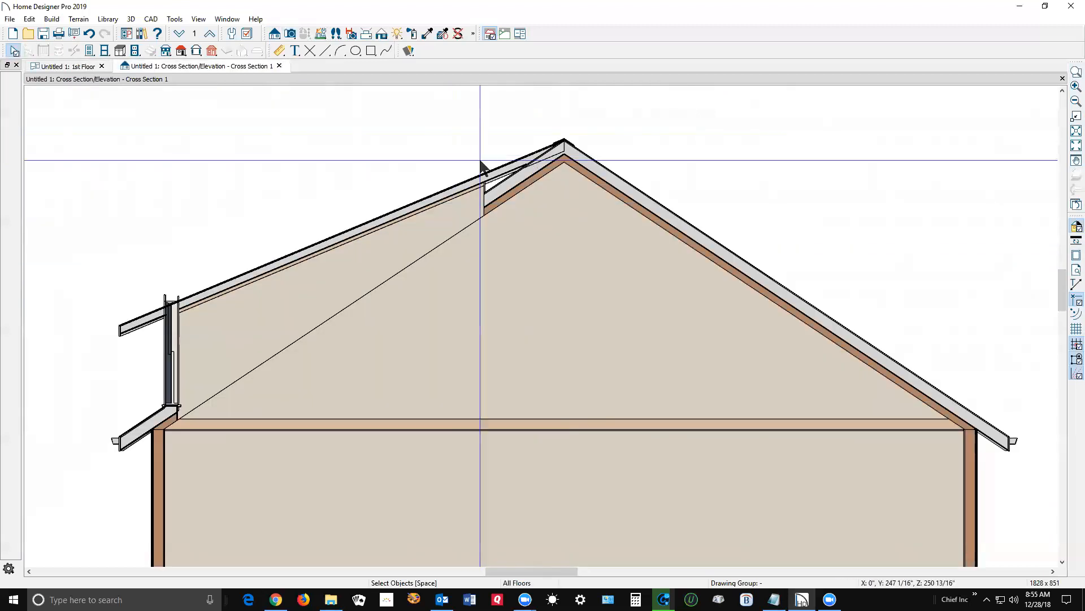
key(ctrl+Tab)
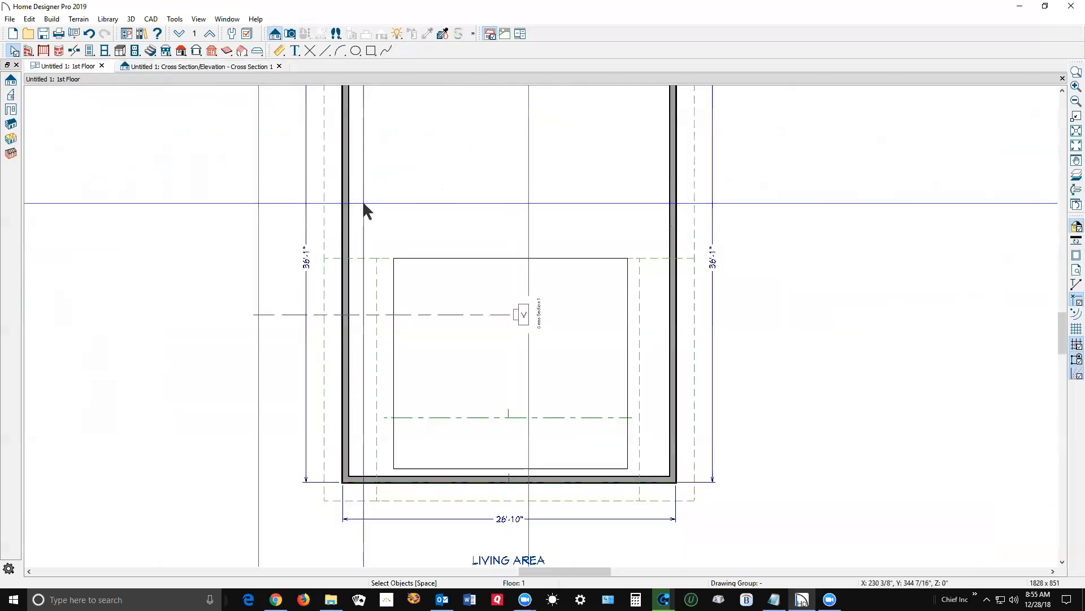
Create a perspective full overview of the house and examine the dormer roof and windows in 3D
click(291, 34)
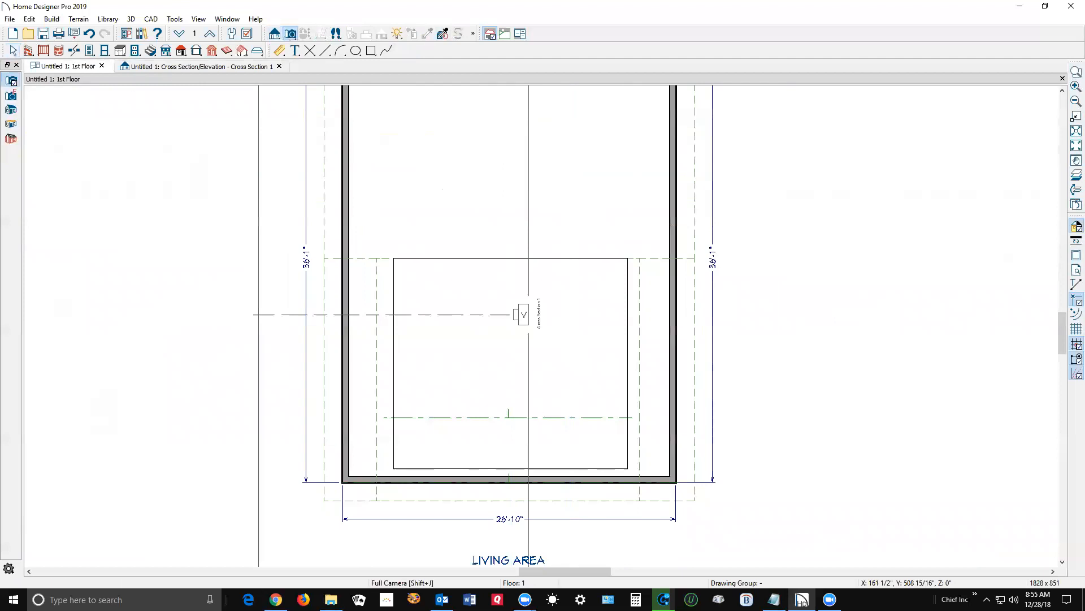
click(20, 111)
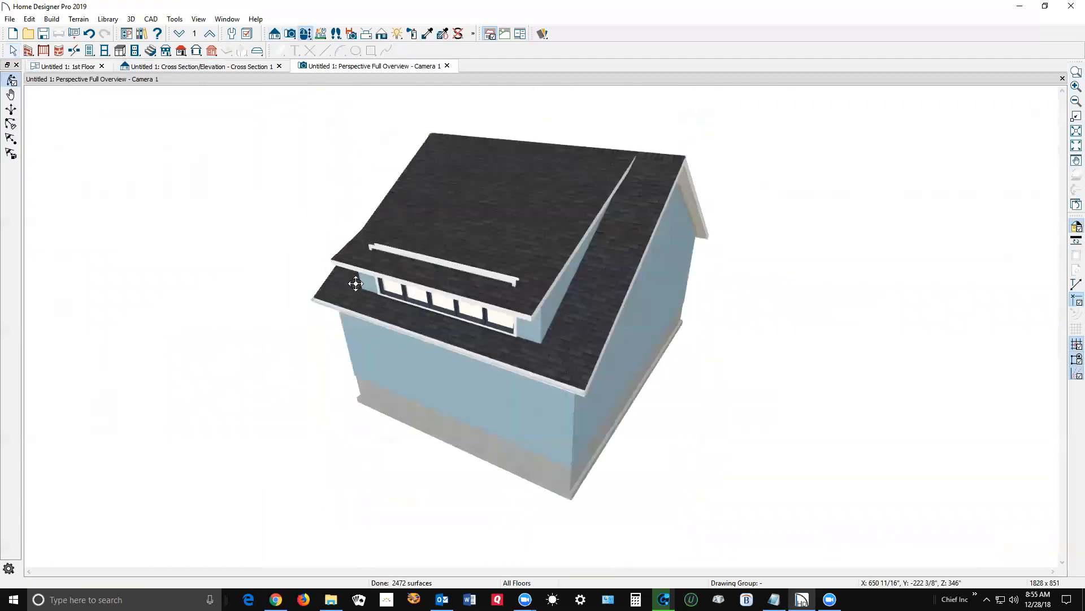
scroll(491, 253, up, 3)
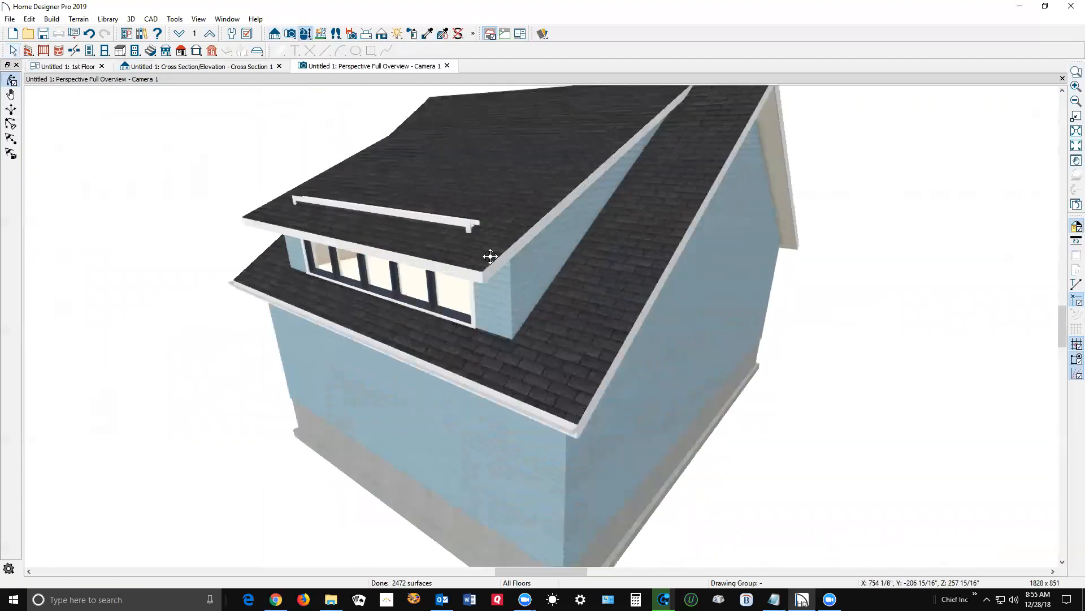
key(space)
scroll(538, 316, down, 1)
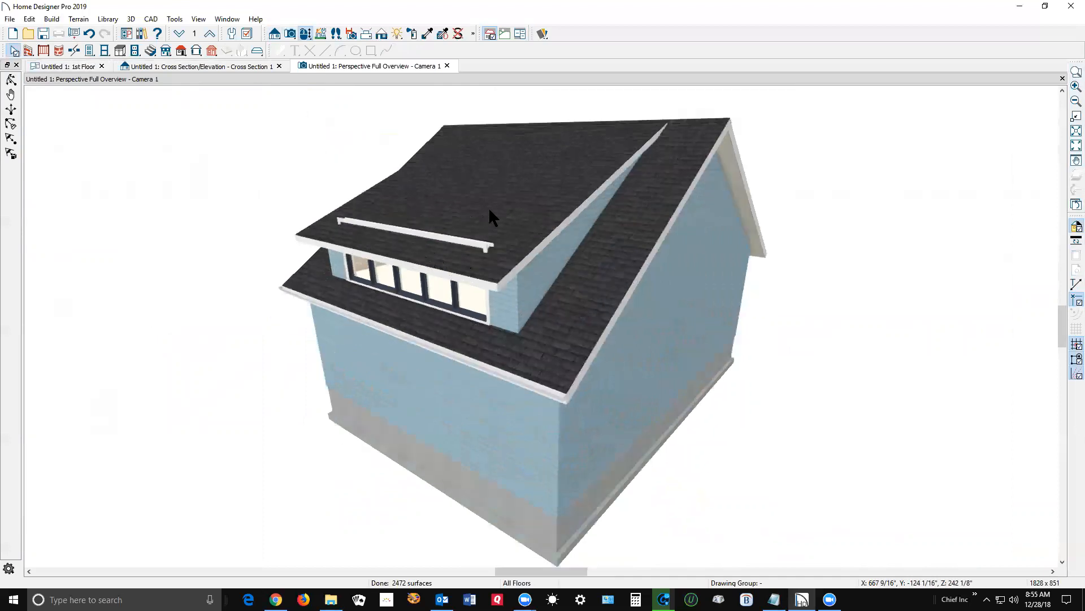
Set the dormer roof plane's pitch to 3" with its ridge top height locked
click(490, 211)
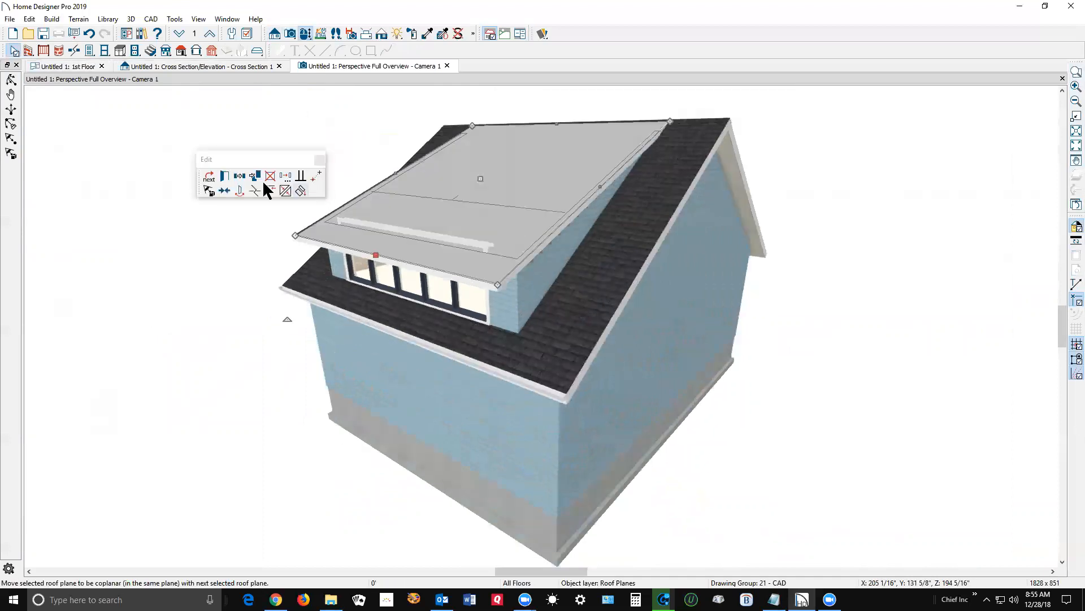
click(228, 178)
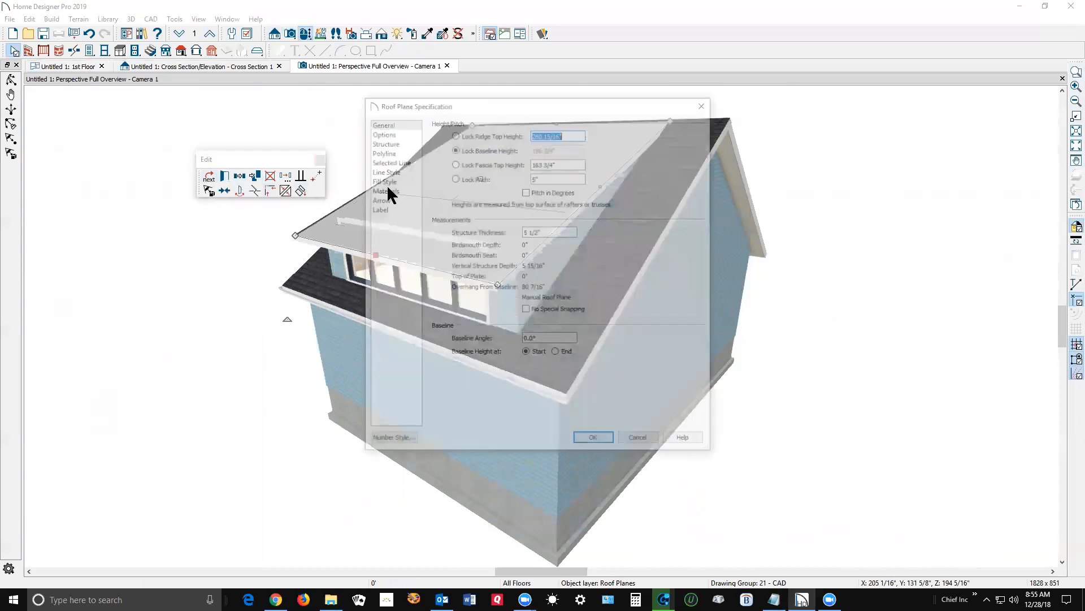
click(455, 132)
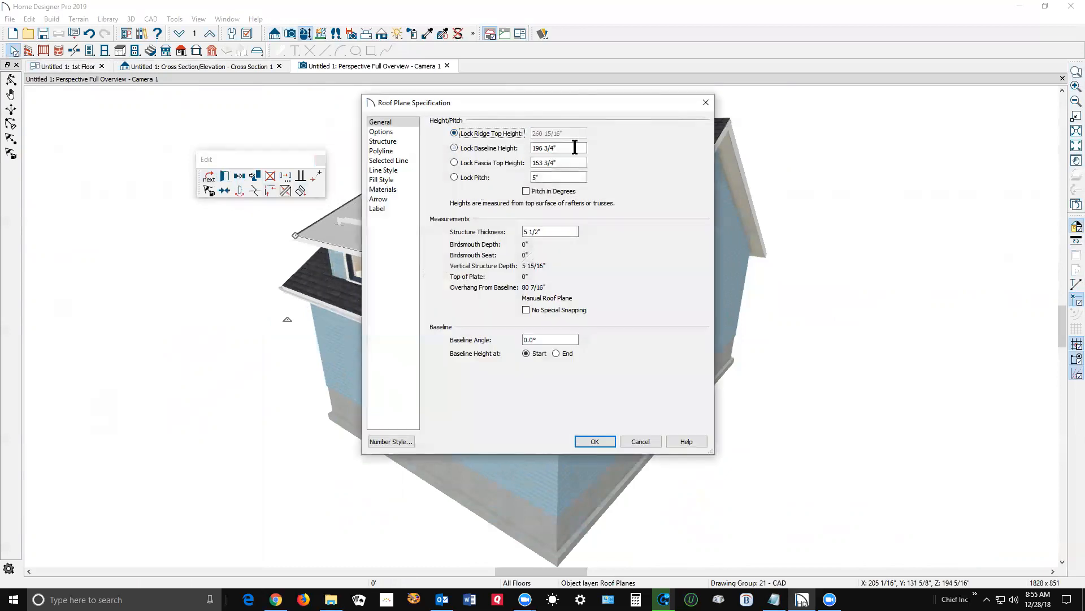
drag(571, 105, 842, 164)
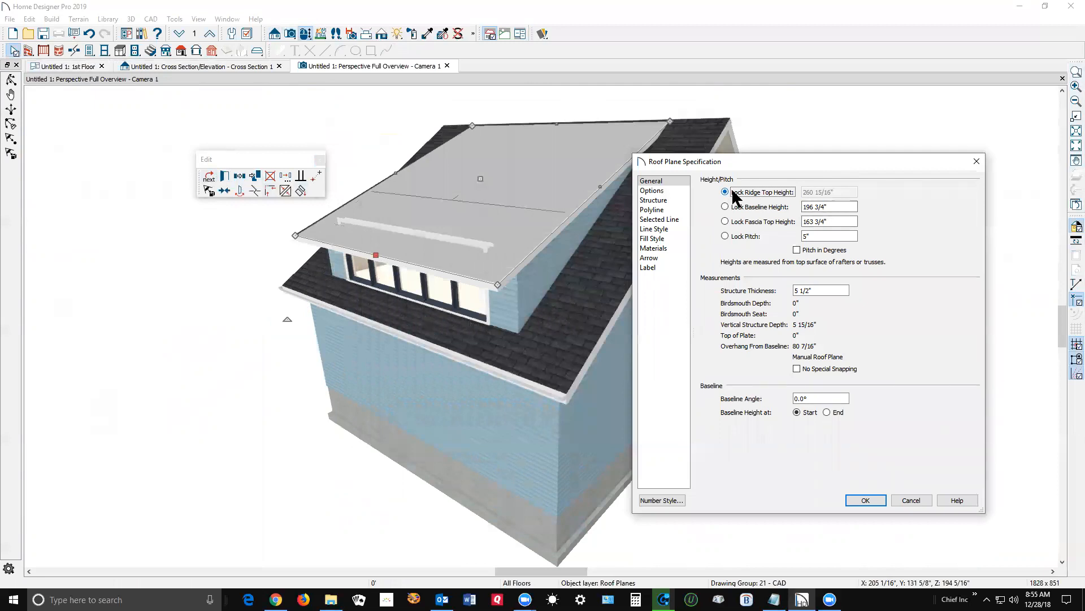
click(823, 236)
text(3)
click(876, 500)
key(Escape)
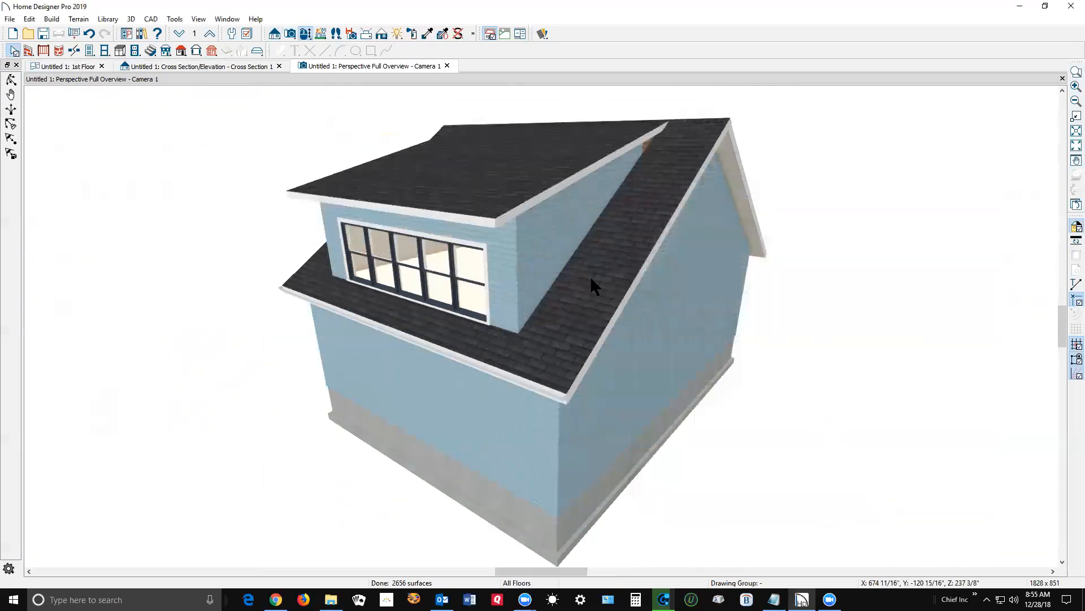
Set the dormer roof plane's pitch to 4" while keeping its ridge top height locked
double_click(540, 169)
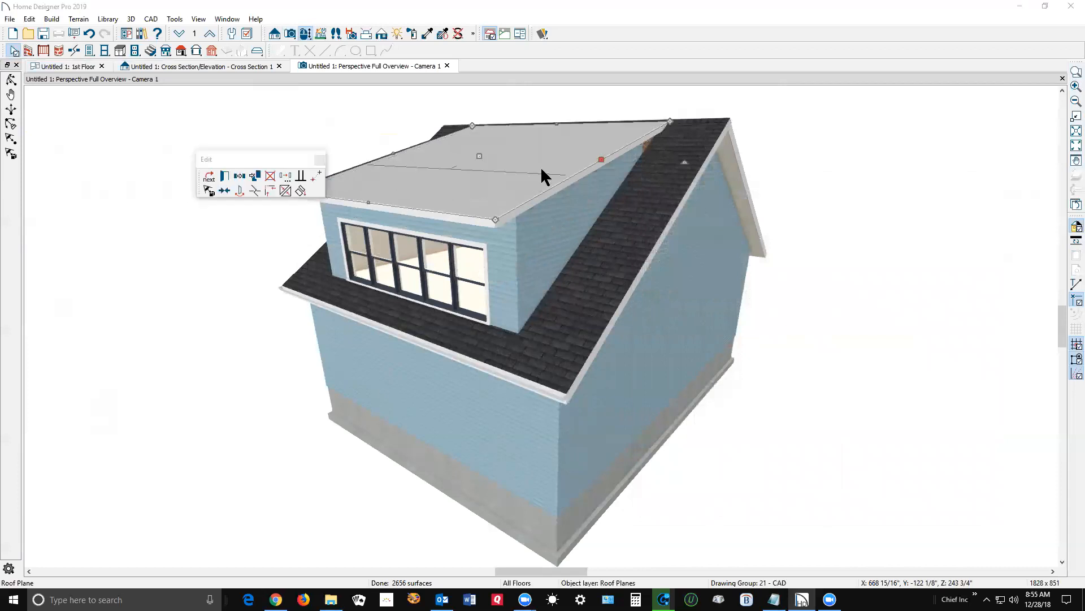
click(728, 191)
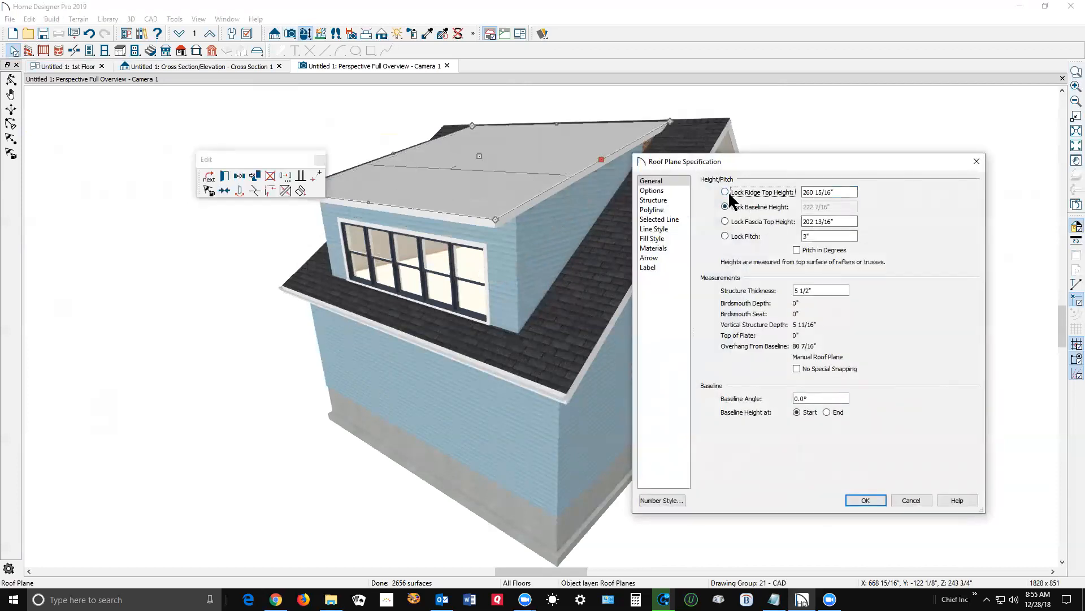
double_click(831, 235)
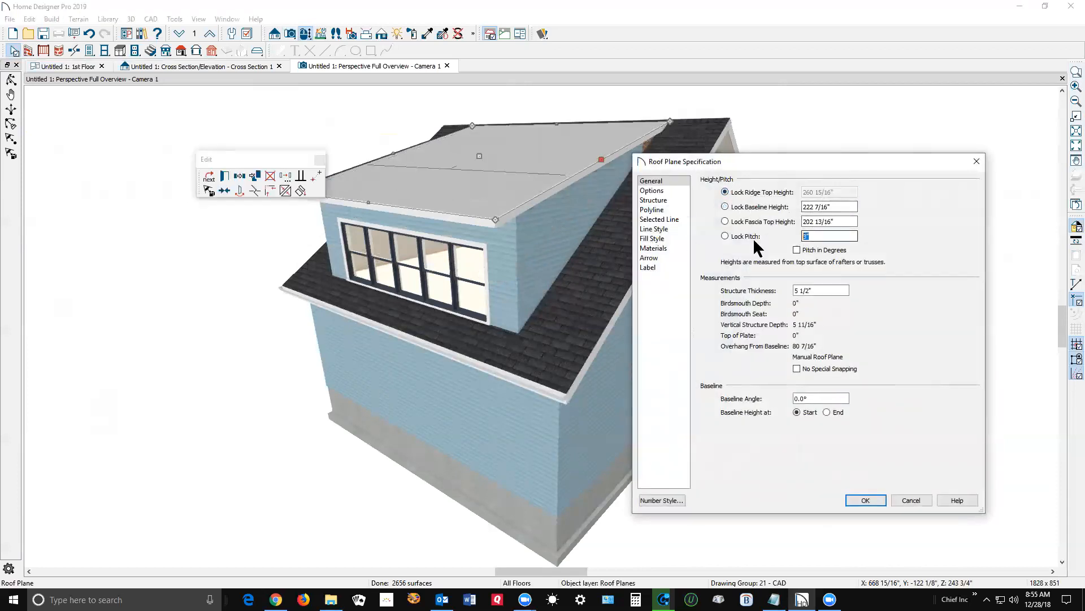
text(4)
click(857, 498)
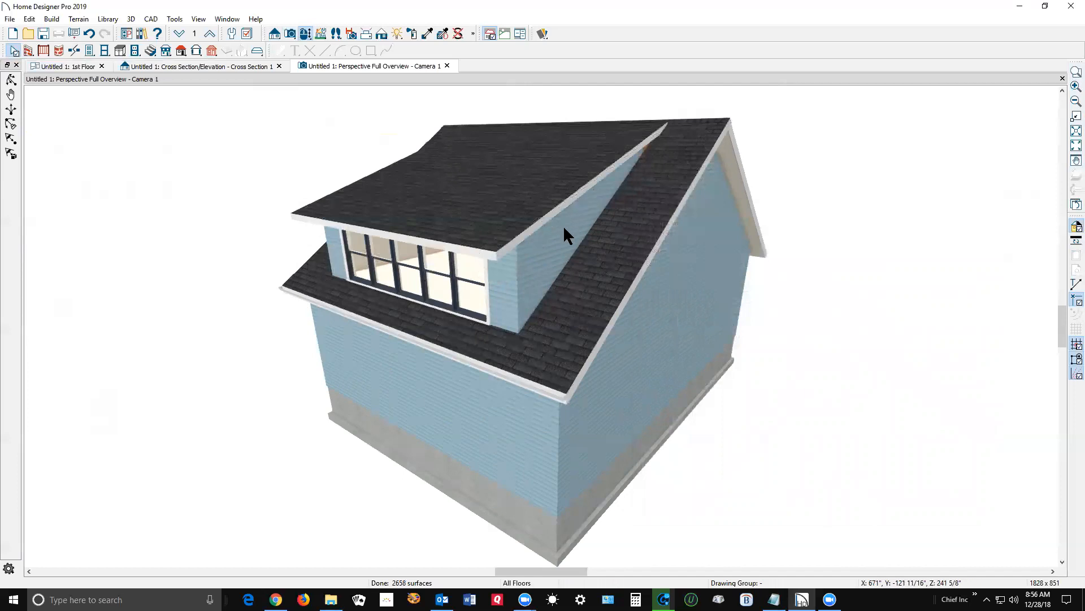
Compare the ridge top heights in the specifications of the main roof plane and the dormer roof plane
double_click(634, 230)
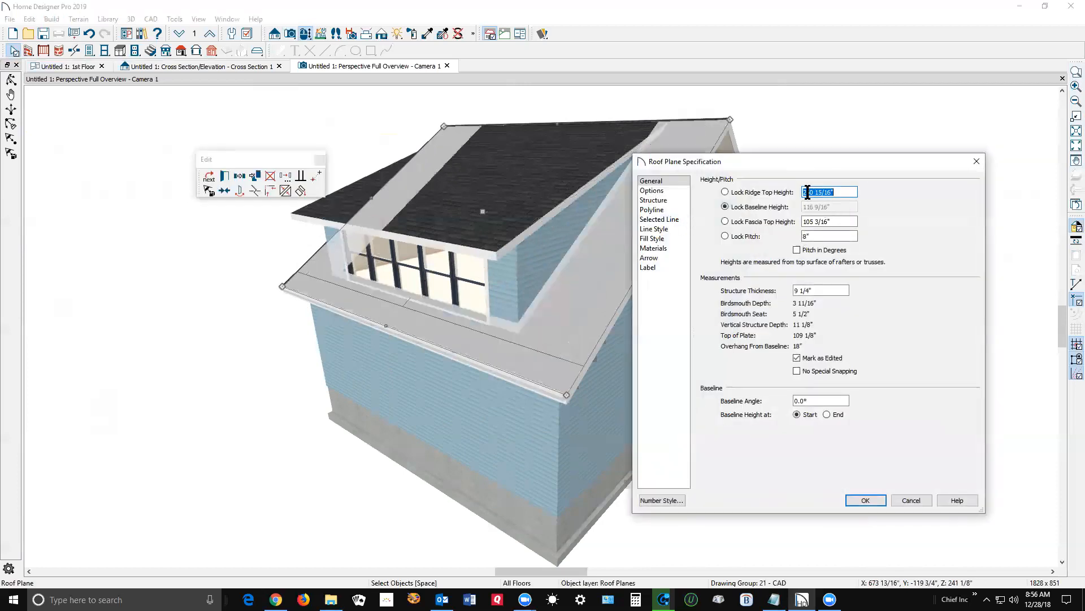
click(865, 500)
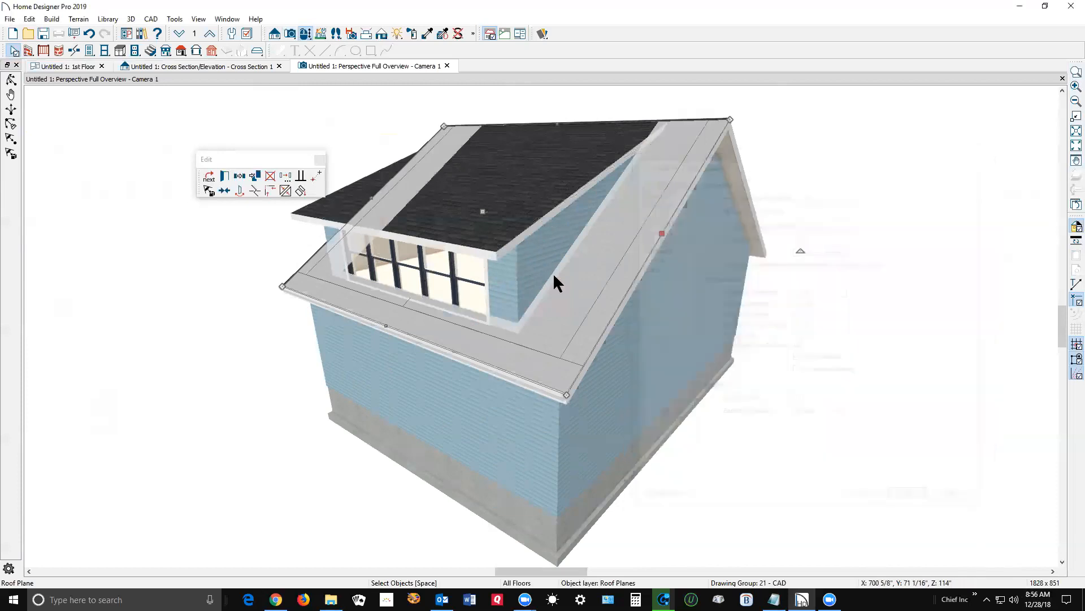
double_click(534, 201)
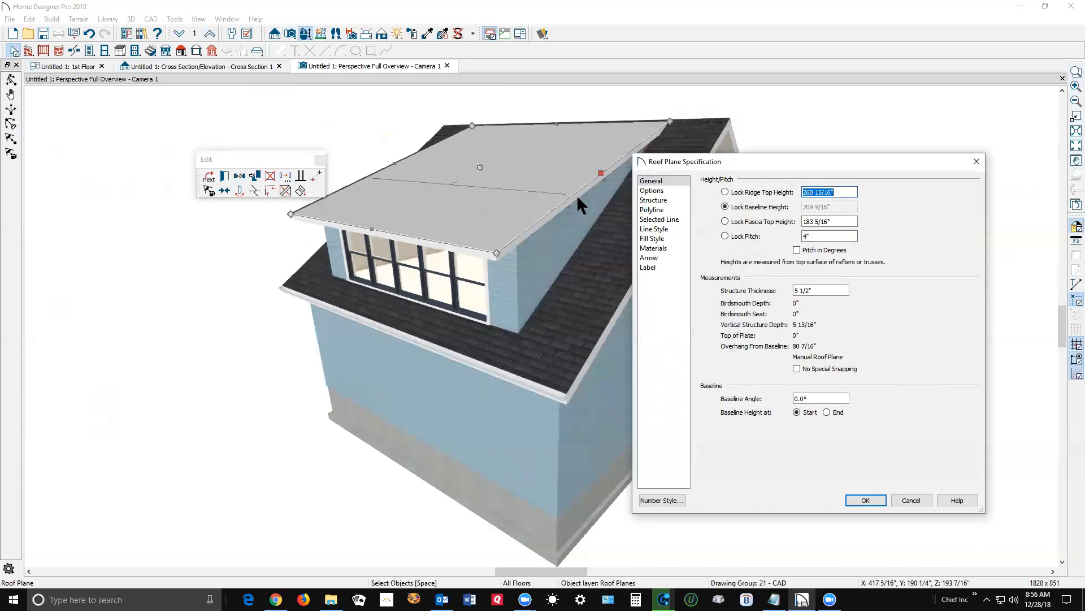
click(867, 501)
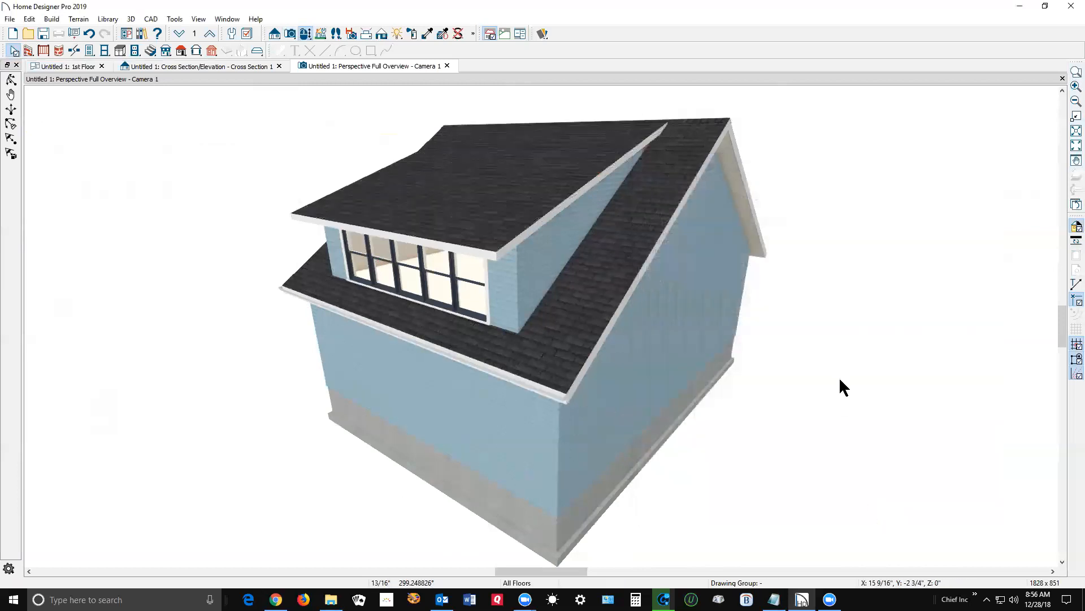